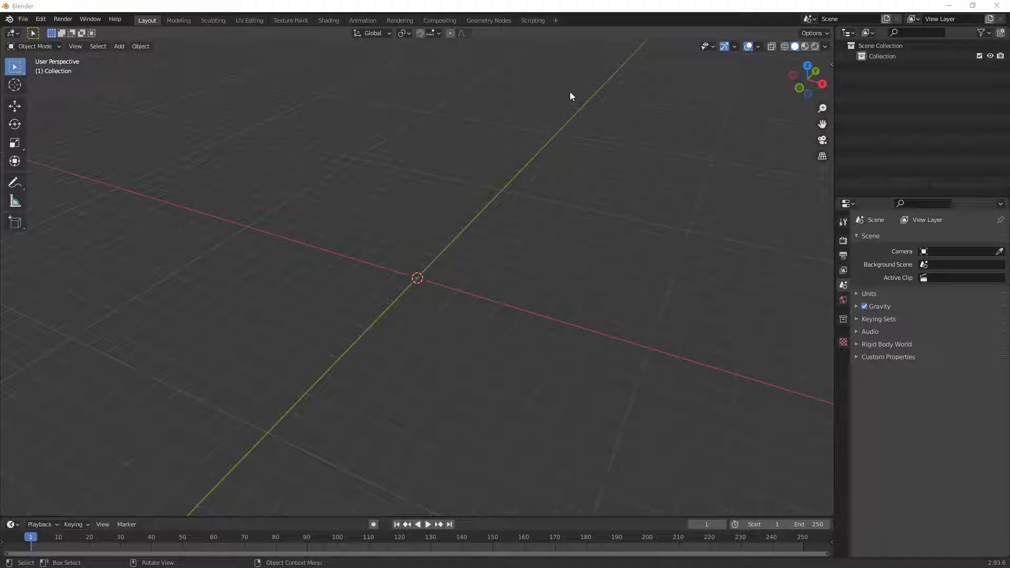
# Step: Import the SK_Homer.fbx character from the Simpsons Characters folder as FBX
pyautogui.click(24, 21)
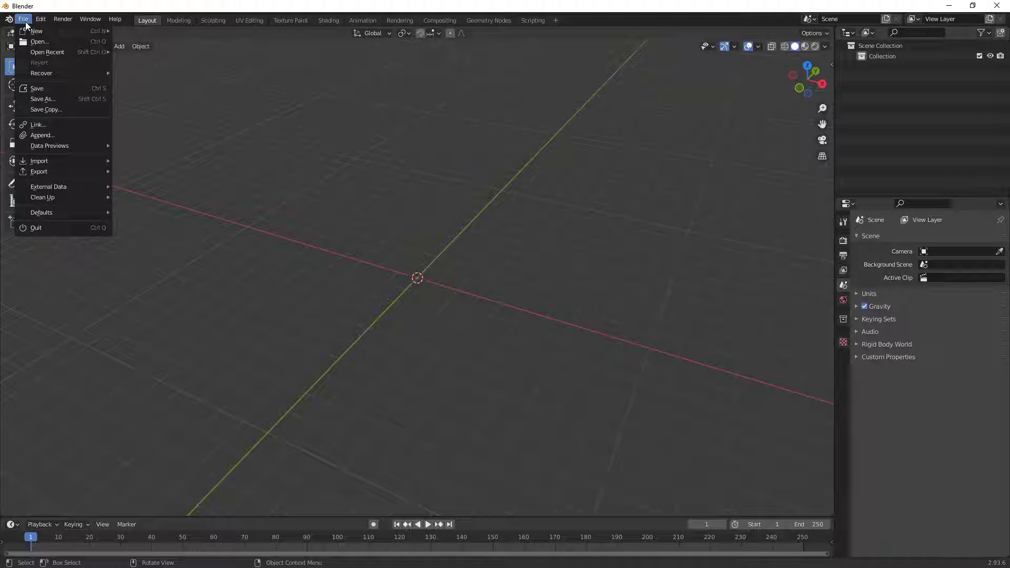
pyautogui.moveTo(53, 160)
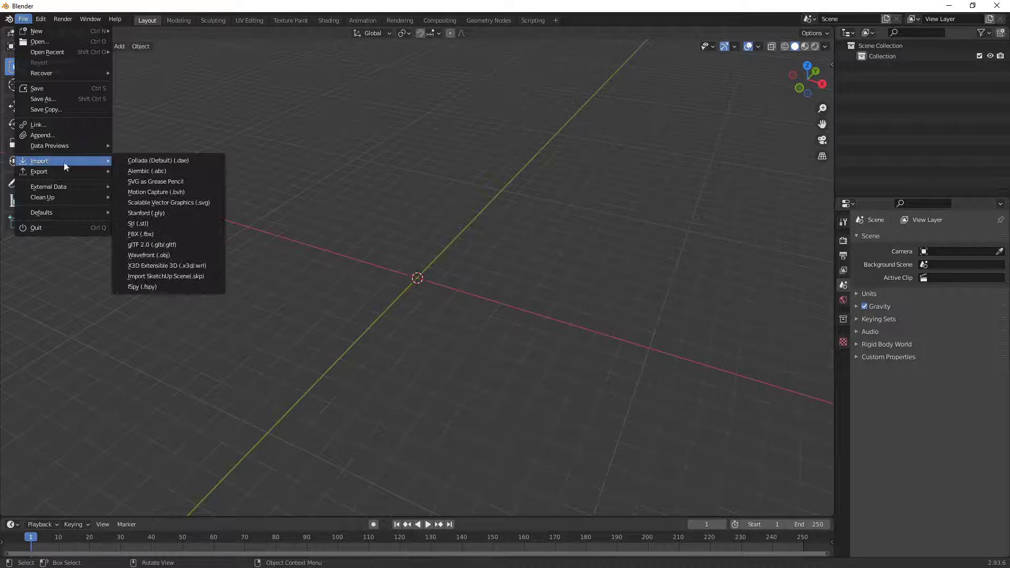
pyautogui.click(158, 234)
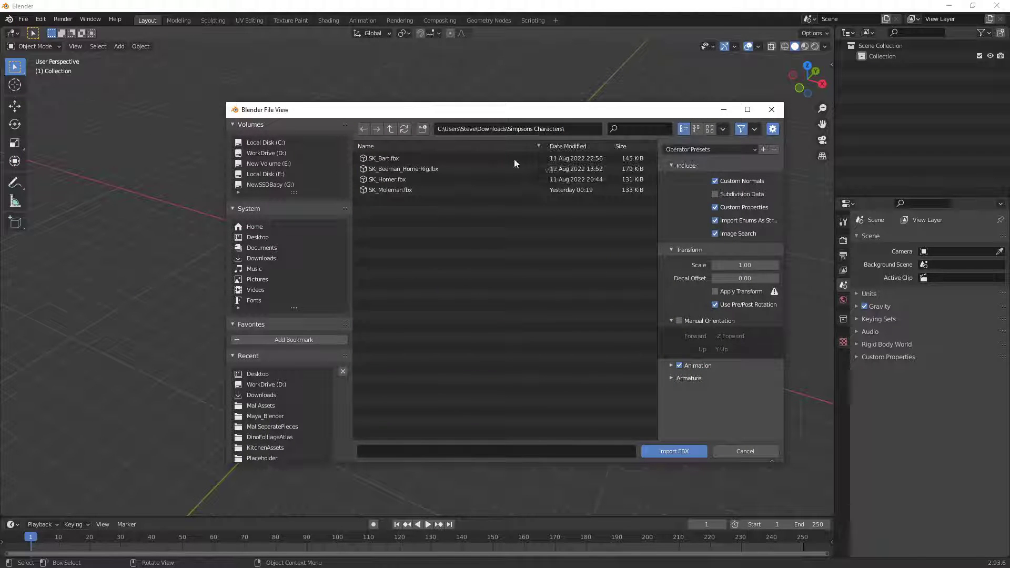
pyautogui.click(426, 175)
pyautogui.doubleClick(426, 179)
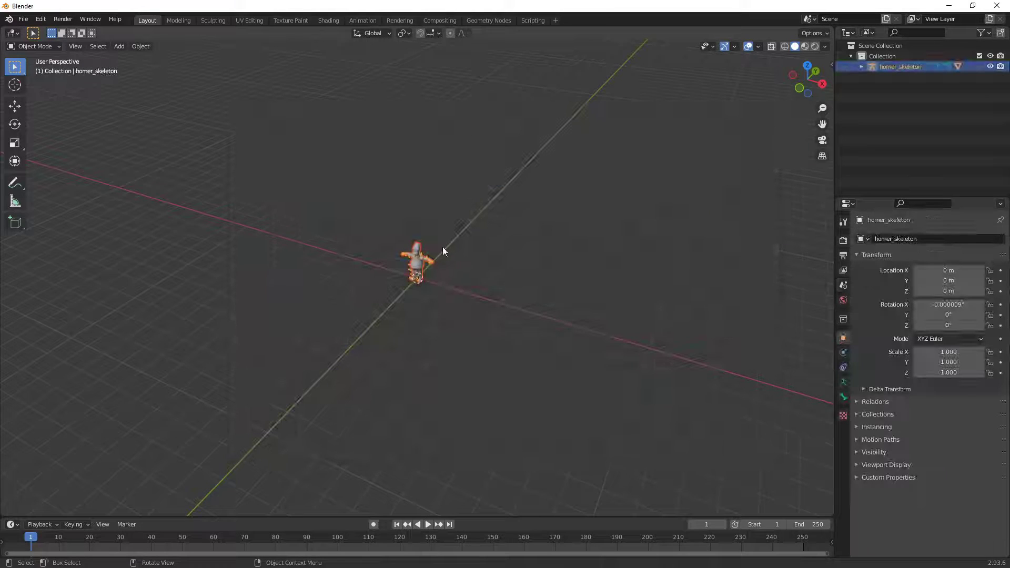
# Step: Select the character's body mesh, homer_h_merged
pyautogui.scroll(3, 443, 197)
pyautogui.moveTo(443, 197); pyautogui.dragTo(492, 182, button='middle')
pyautogui.scroll(8, 493, 182)
pyautogui.moveTo(478, 253); pyautogui.dragTo(519, 318, button='middle')
pyautogui.click(452, 275)
pyautogui.moveTo(453, 275); pyautogui.dragTo(472, 307, button='middle')
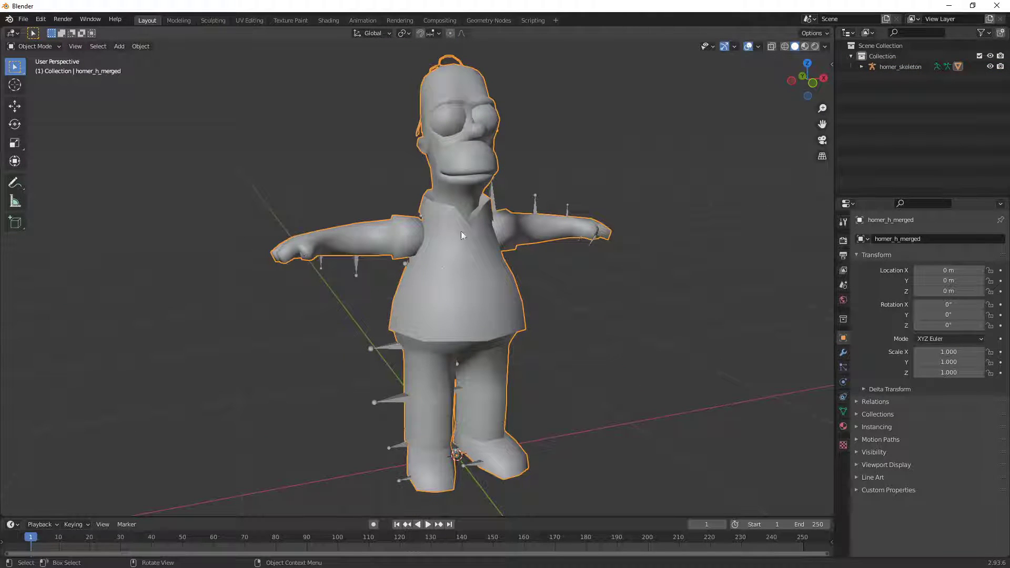
# Step: Examine the character's shoulders, collar, head and full body from several angles
pyautogui.click(589, 269)
pyautogui.moveTo(564, 275); pyautogui.dragTo(454, 326, button='middle')
pyautogui.scroll(5, 670, 289)
pyautogui.scroll(5, 518, 305)
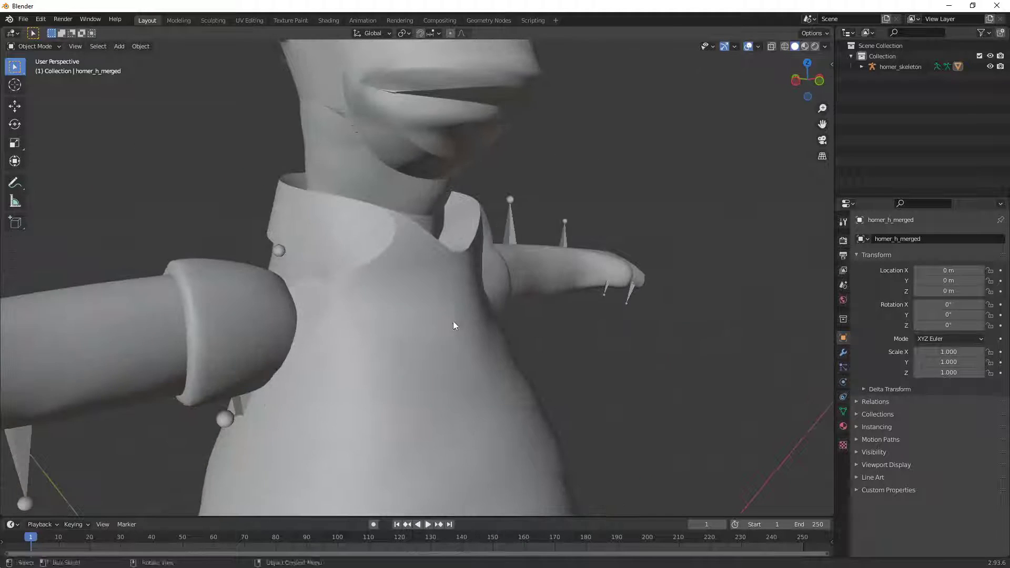
pyautogui.moveTo(416, 168); pyautogui.dragTo(463, 202, button='middle')
pyautogui.keyDown('shift'); pyautogui.moveTo(463, 203); pyautogui.dragTo(391, 282, button='middle'); pyautogui.keyUp('shift')
pyautogui.scroll(3, 491, 263)
pyautogui.scroll(-4, 455, 309)
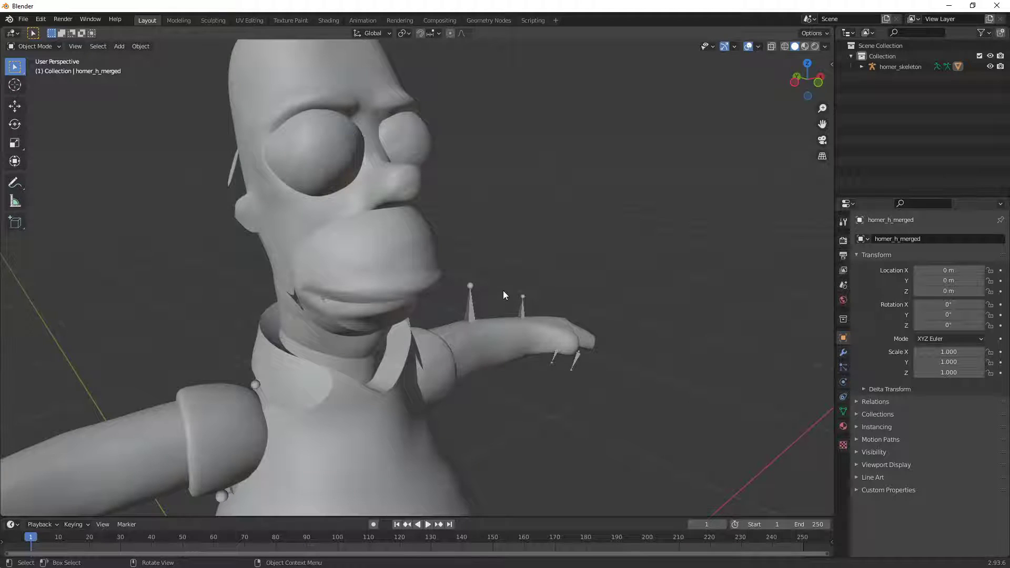
pyautogui.moveTo(670, 273); pyautogui.dragTo(430, 122, button='middle')
pyautogui.click(522, 159)
pyautogui.scroll(-8, 484, 184)
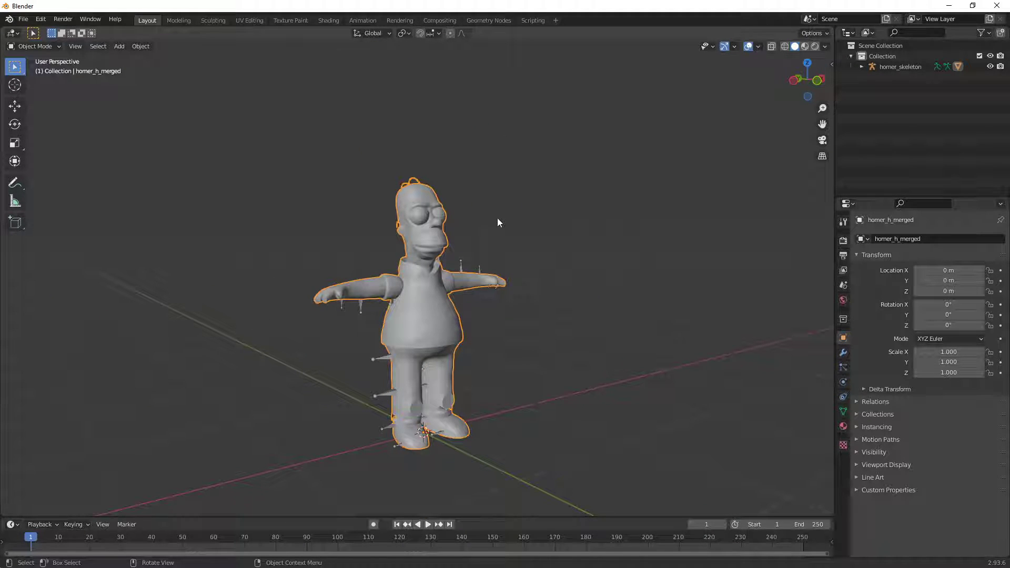
# Step: Merge all vertices of the body mesh by distance and clear the selection
pyautogui.press('Tab')
pyautogui.scroll(2, 535, 271)
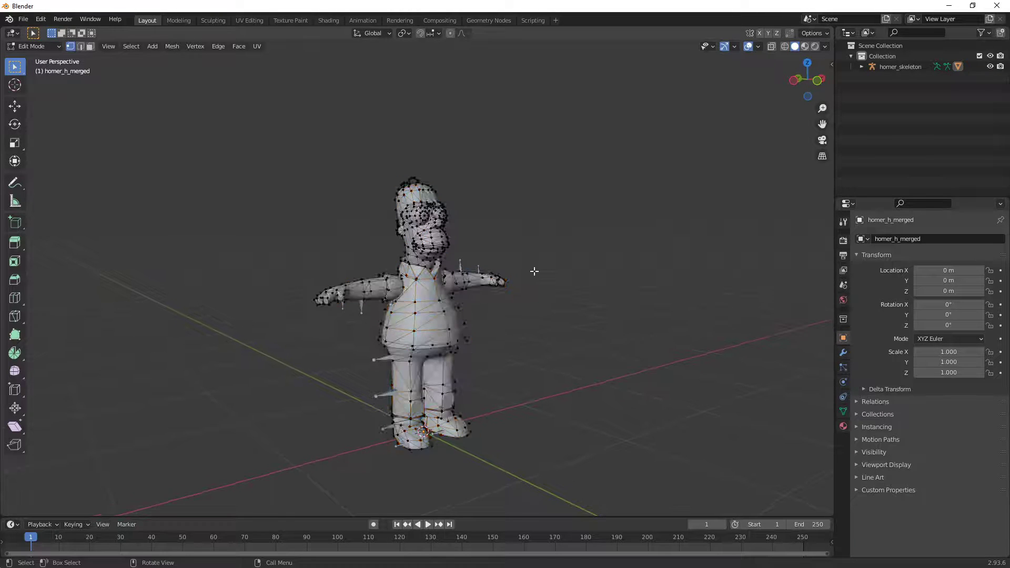
pyautogui.moveTo(534, 271); pyautogui.dragTo(372, 208, button='middle')
pyautogui.press('F3')
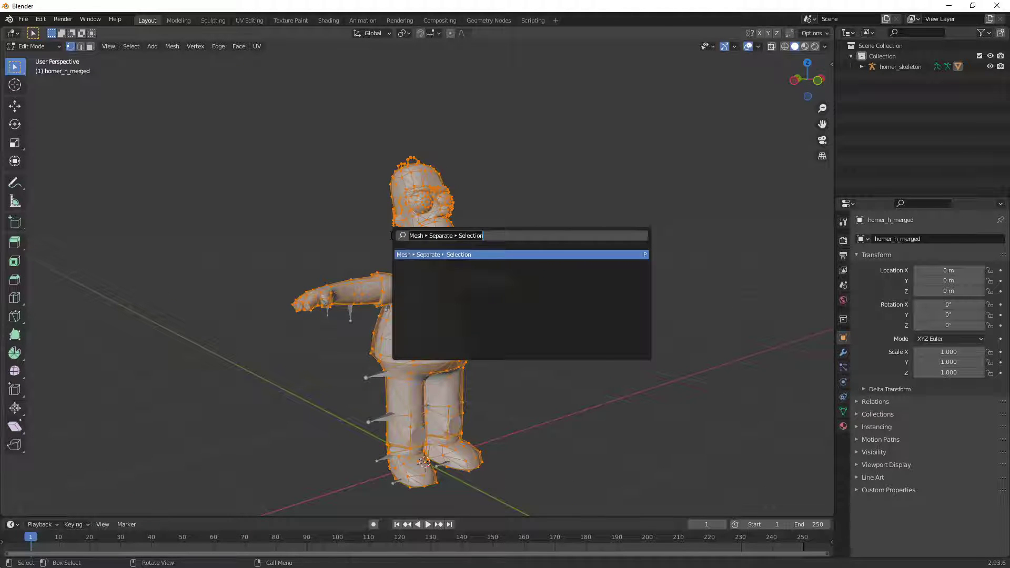
pyautogui.write('merge distance')
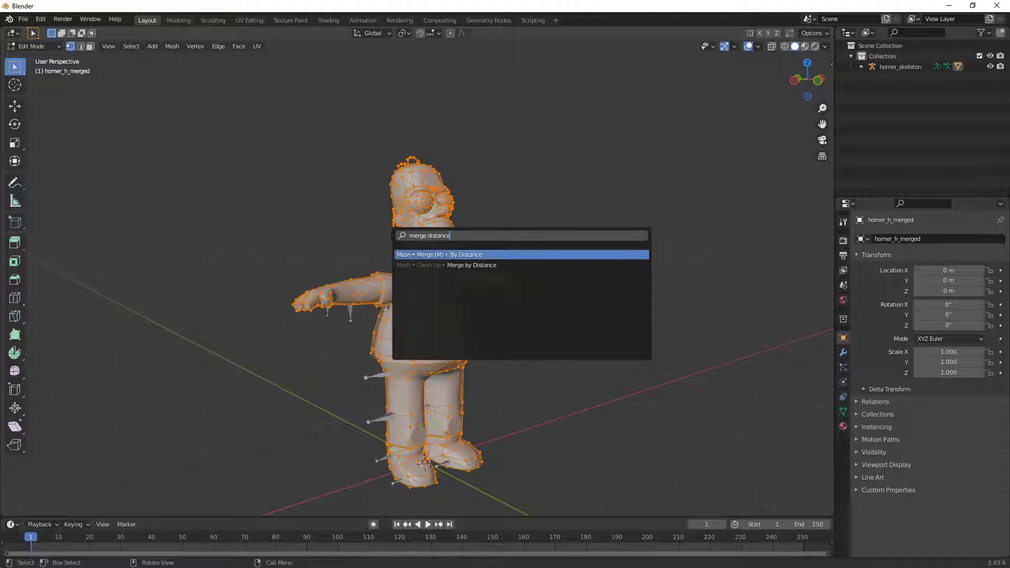
pyautogui.press('Return')
pyautogui.scroll(8, 394, 236)
pyautogui.hotkey('alt', 'a')
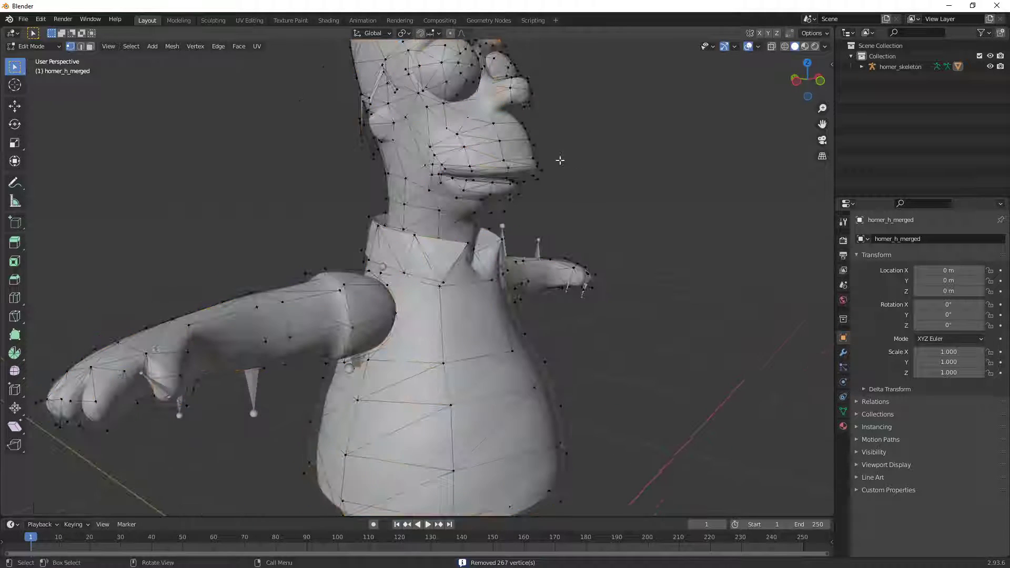
# Step: Examine the torso and collar, comparing the smoothed surface with the underlying mesh edges
pyautogui.press('Tab')
pyautogui.moveTo(496, 251); pyautogui.dragTo(386, 392, button='middle')
pyautogui.scroll(-4, 472, 317)
pyautogui.moveTo(473, 317); pyautogui.dragTo(379, 245, button='middle')
pyautogui.press('Tab')
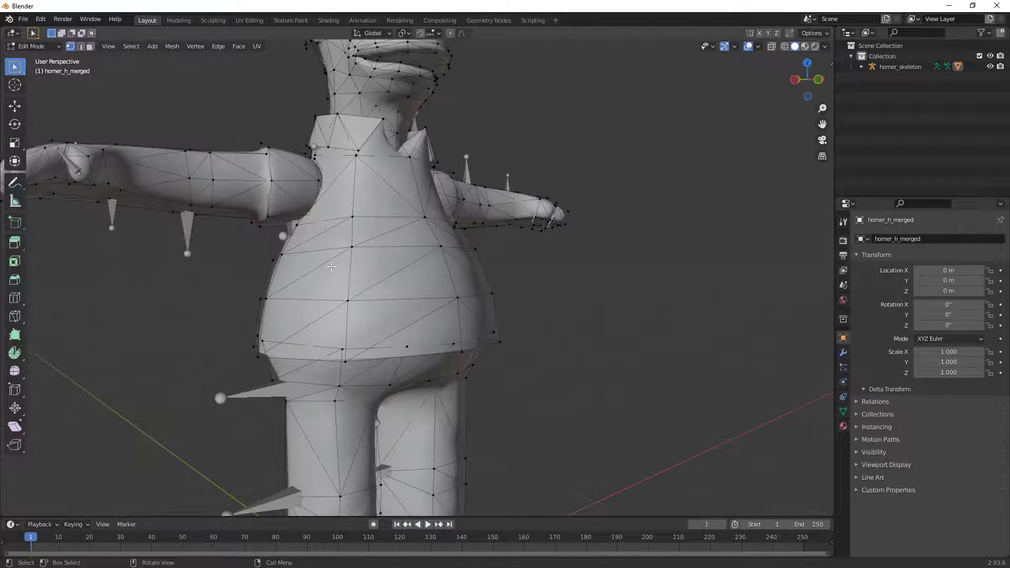
pyautogui.moveTo(331, 266); pyautogui.dragTo(384, 278, button='middle')
pyautogui.press('Tab')
pyautogui.press('Tab')
pyautogui.press('Tab')
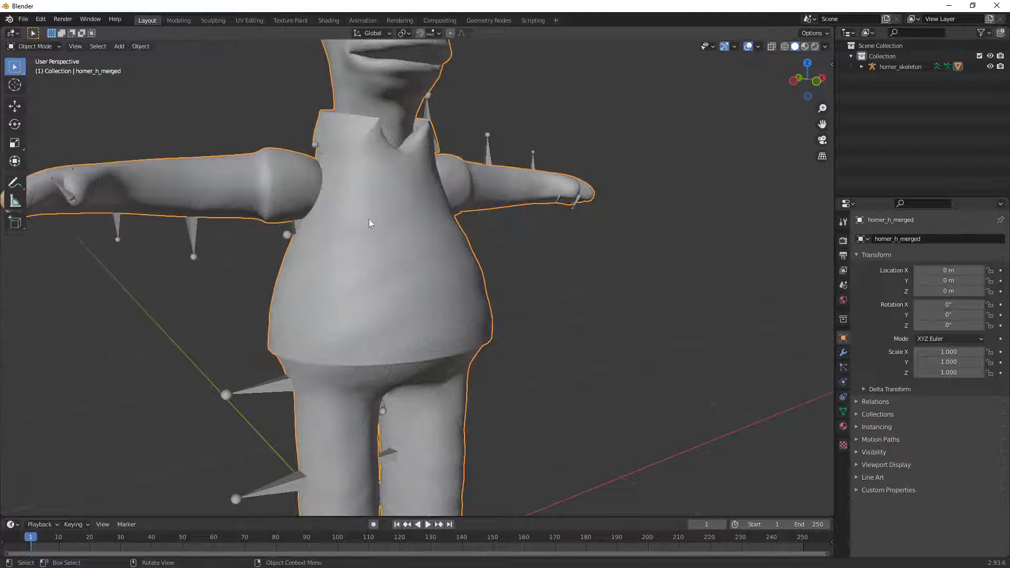
# Step: Convert all triangles of the body mesh to quads
pyautogui.press('Tab')
pyautogui.press('a')
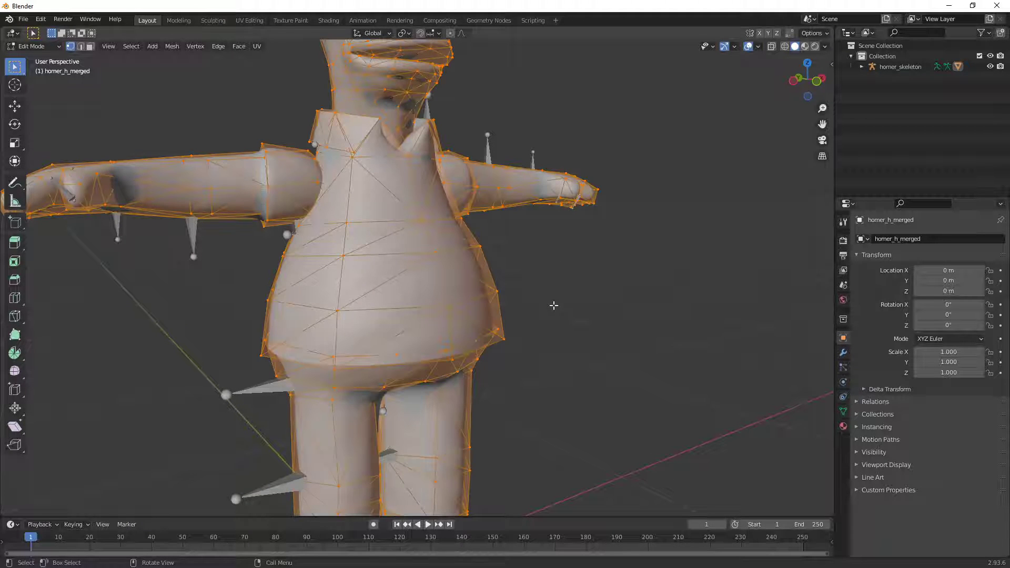
pyautogui.press('F3')
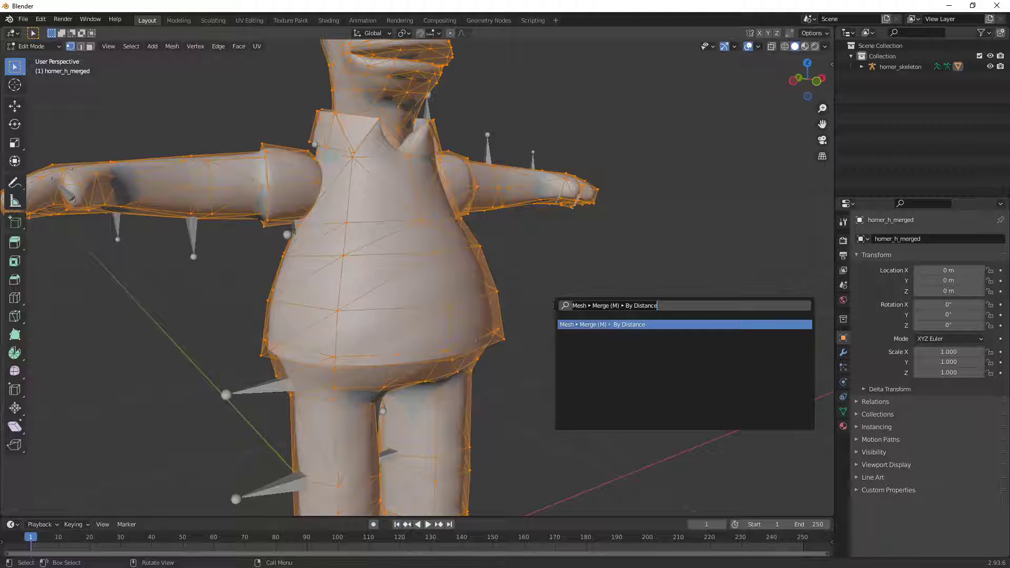
pyautogui.write('quads')
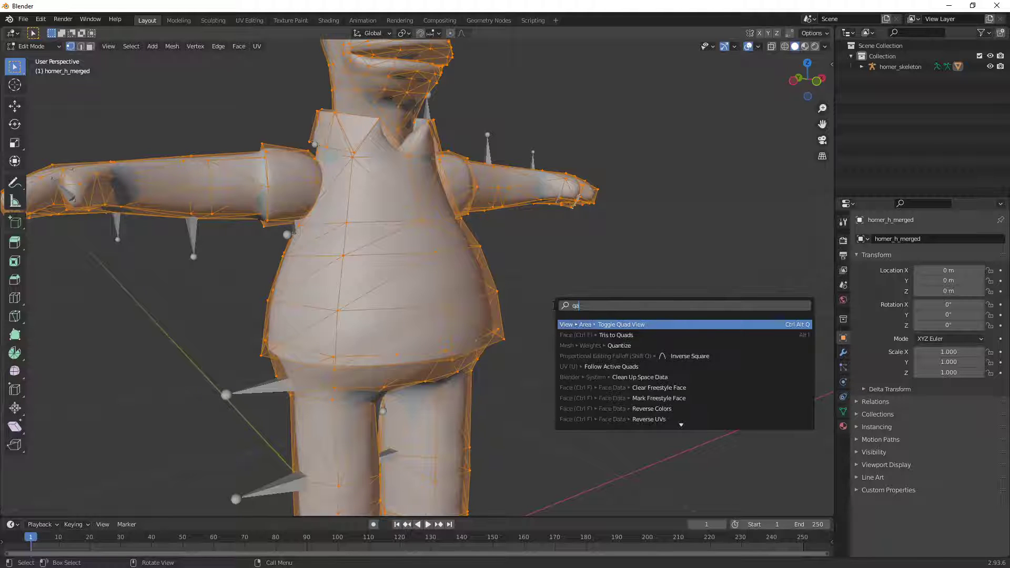
pyautogui.press('Down')
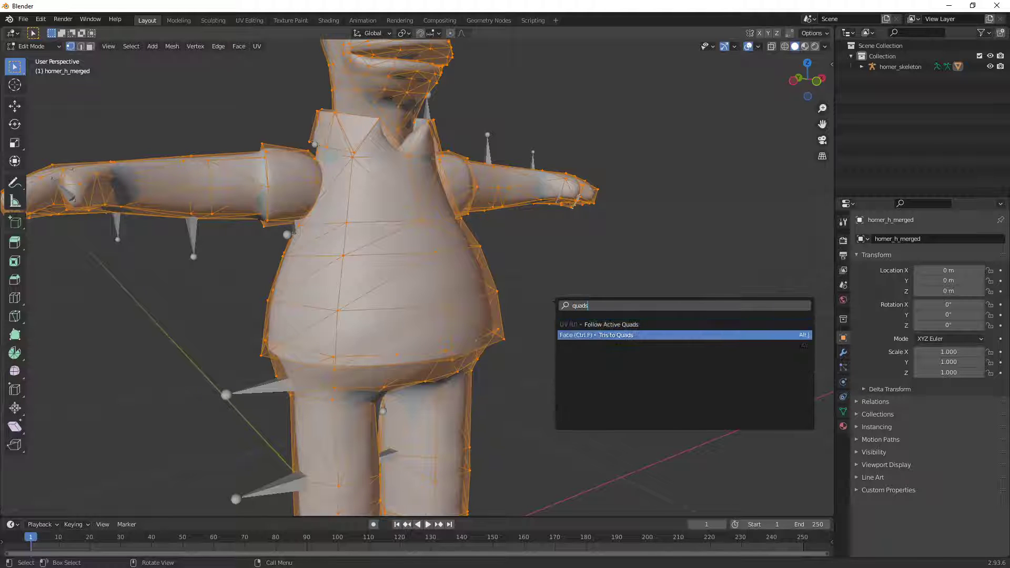
pyautogui.click(588, 335)
pyautogui.press('Tab')
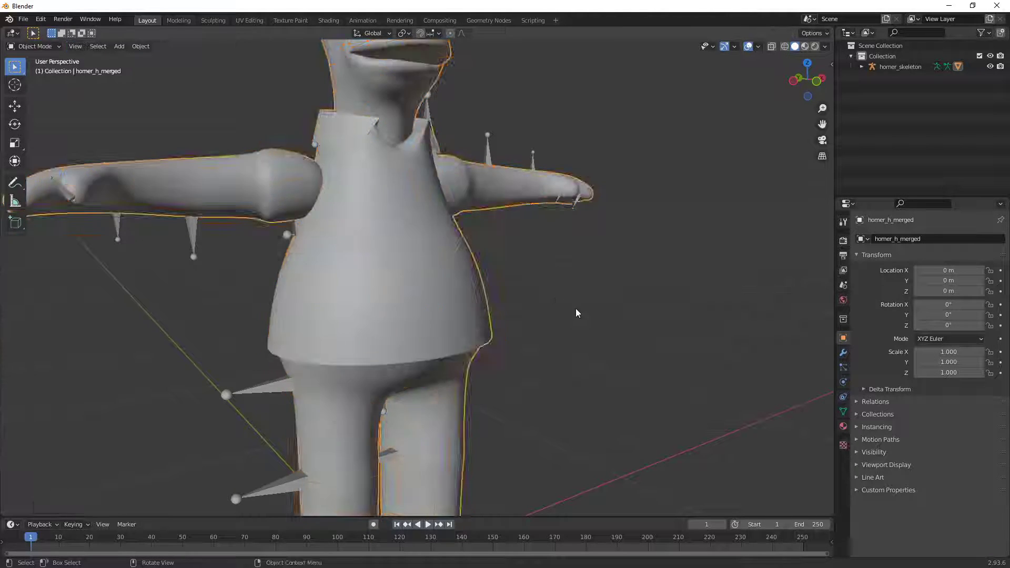
# Step: Examine the face, collar and upper arm, comparing the smoothed surface with the new quad topology
pyautogui.moveTo(577, 311); pyautogui.dragTo(377, 355, button='middle')
pyautogui.scroll(3, 419, 386)
pyautogui.press('Tab')
pyautogui.scroll(3, 376, 355)
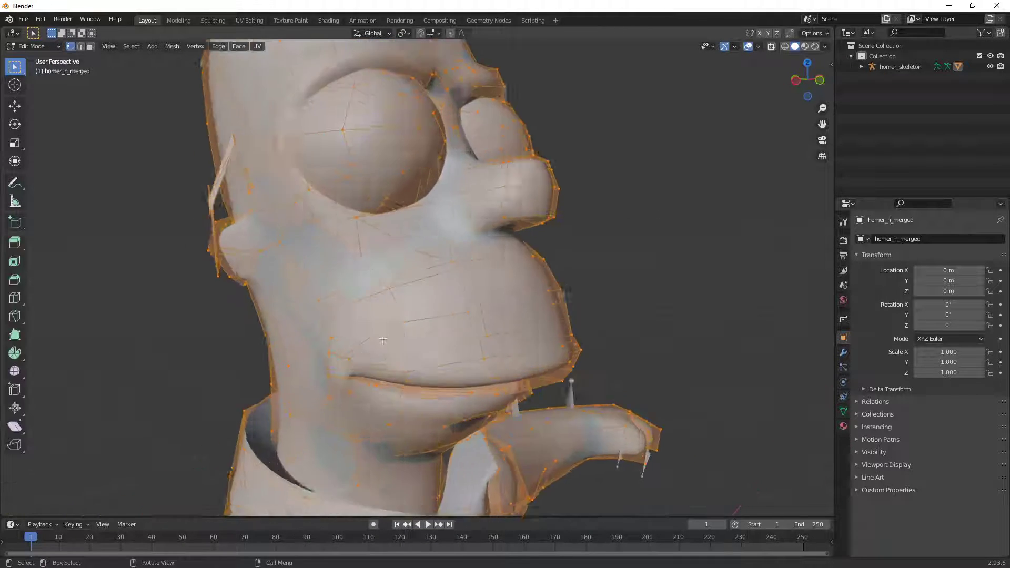
pyautogui.press('Tab')
pyautogui.scroll(-4, 421, 342)
pyautogui.moveTo(452, 340); pyautogui.dragTo(484, 316, button='middle')
pyautogui.scroll(3, 459, 341)
pyautogui.keyDown('shift'); pyautogui.moveTo(568, 286); pyautogui.dragTo(416, 324, button='middle'); pyautogui.keyUp('shift')
pyautogui.press('Tab')
pyautogui.moveTo(512, 194); pyautogui.dragTo(487, 172, button='middle')
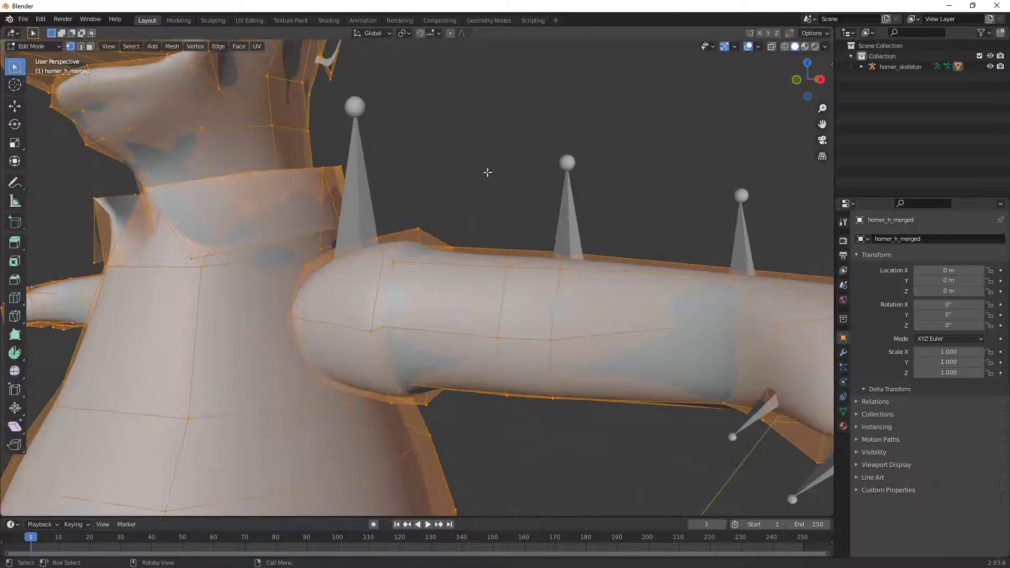
pyautogui.press('Tab')
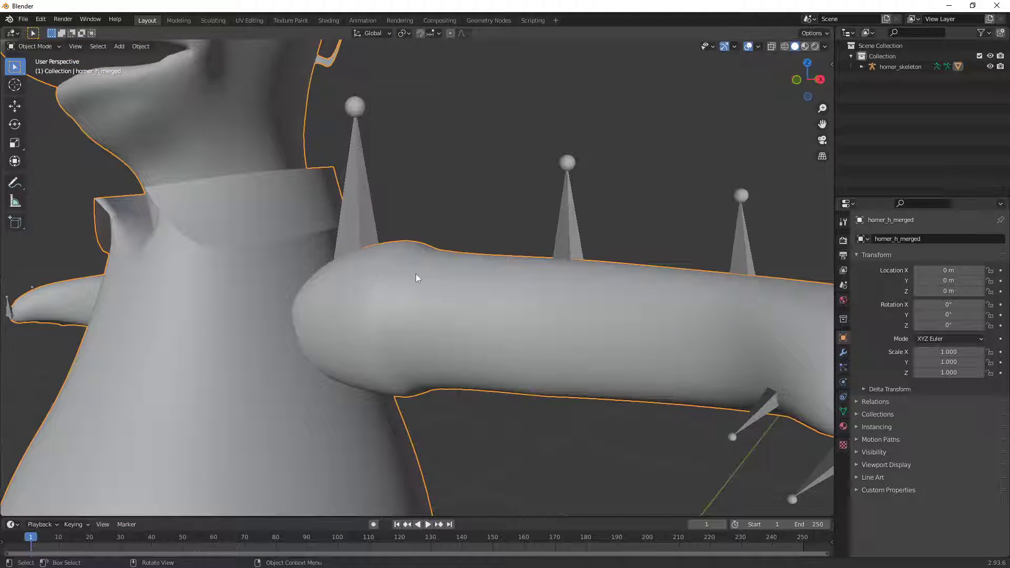
# Step: Start editing the body mesh in edge selection mode with nothing selected
pyautogui.press('Tab')
pyautogui.click(80, 46)
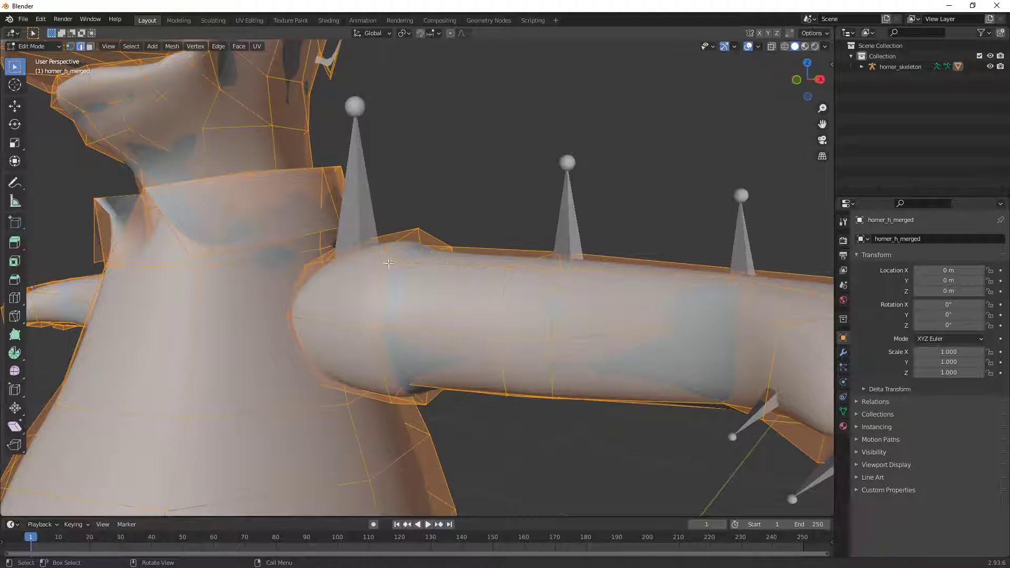
pyautogui.hotkey('alt', 'a')
# Step: Try to separate the sleeve from the arm by ripping the edge loop at the sleeve opening
pyautogui.press('v')
pyautogui.rightClick(463, 285)
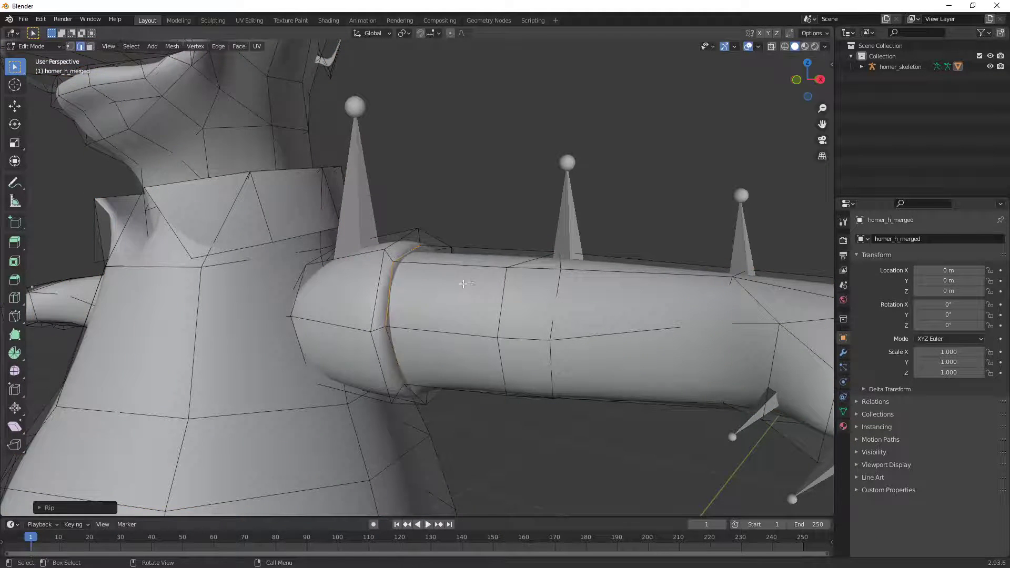
pyautogui.moveTo(463, 285); pyautogui.dragTo(484, 289, button='middle')
pyautogui.press('g')
pyautogui.rightClick(484, 289)
pyautogui.press('Tab')
pyautogui.moveTo(415, 221); pyautogui.dragTo(410, 171, button='middle')
pyautogui.scroll(-4, 433, 263)
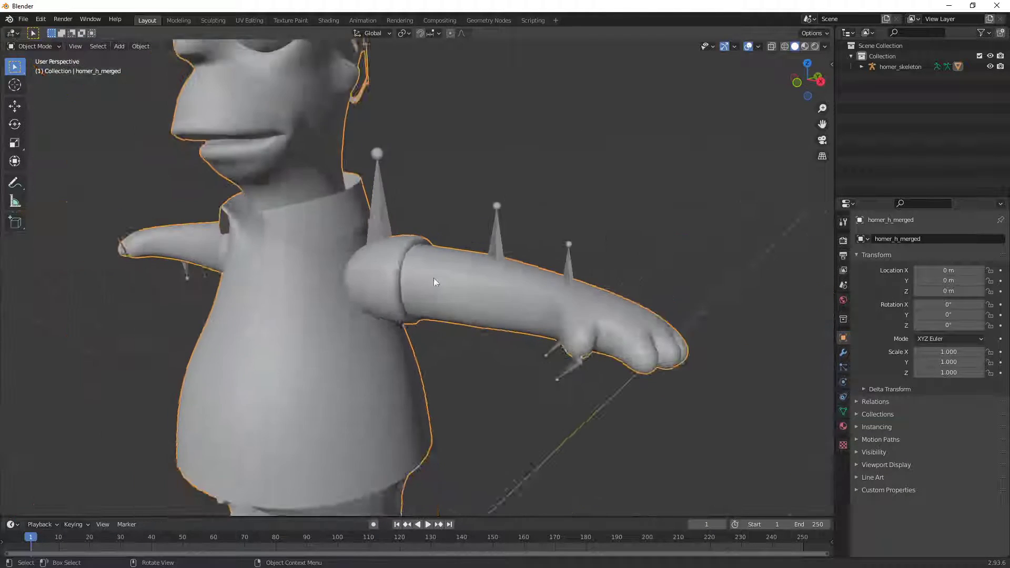
pyautogui.moveTo(433, 278); pyautogui.dragTo(468, 265, button='middle')
pyautogui.press('Tab')
pyautogui.moveTo(504, 190); pyautogui.dragTo(470, 201, button='middle')
pyautogui.scroll(5, 470, 200)
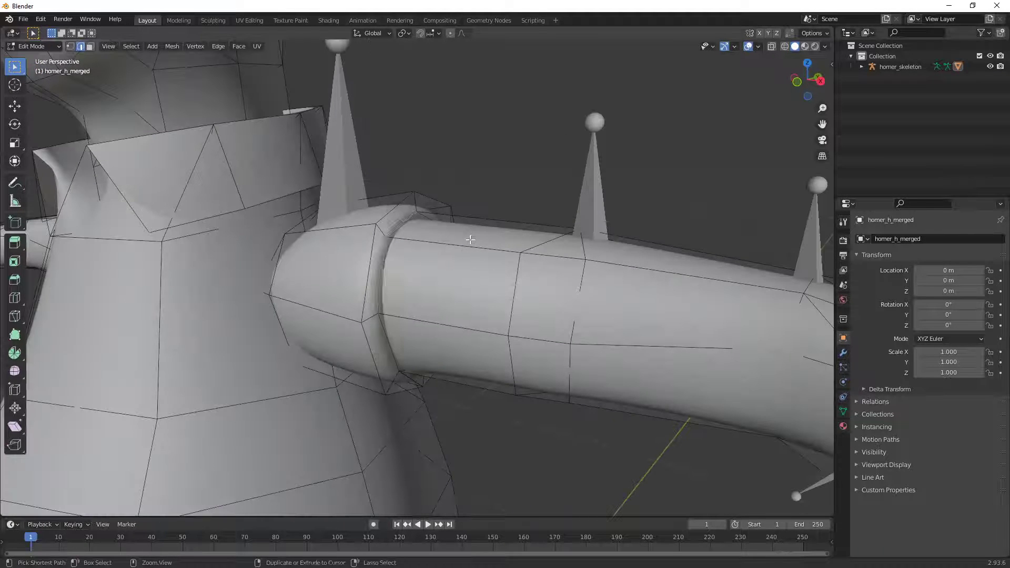
# Step: Crease the edge loops around the sleeve hems on both arms
pyautogui.keyDown('alt'); pyautogui.click(397, 209); pyautogui.keyUp('alt')
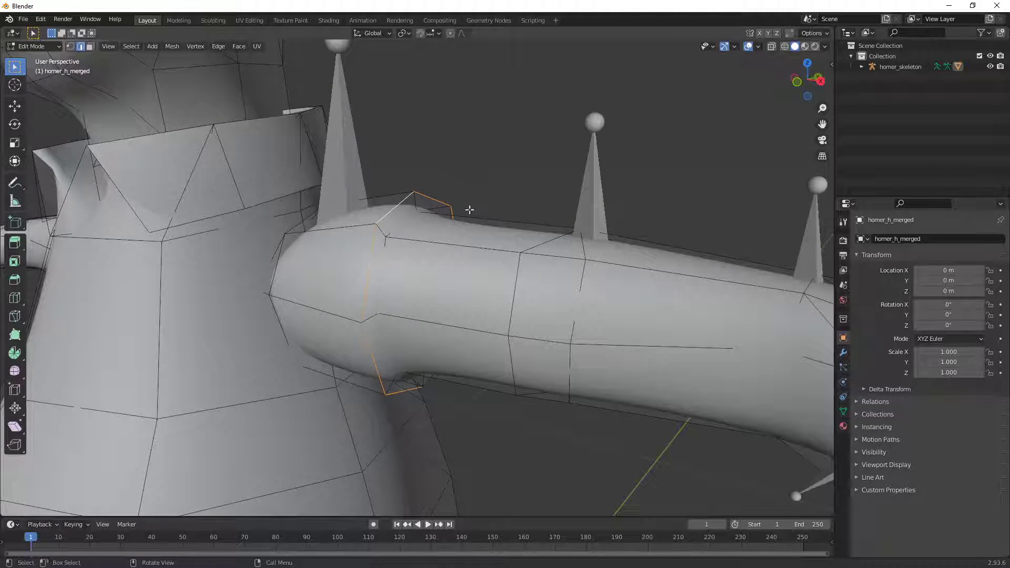
pyautogui.click(508, 144)
pyautogui.keyDown('alt'); pyautogui.click(394, 209); pyautogui.keyUp('alt')
pyautogui.keyDown('alt'); pyautogui.click(397, 228); pyautogui.keyUp('alt')
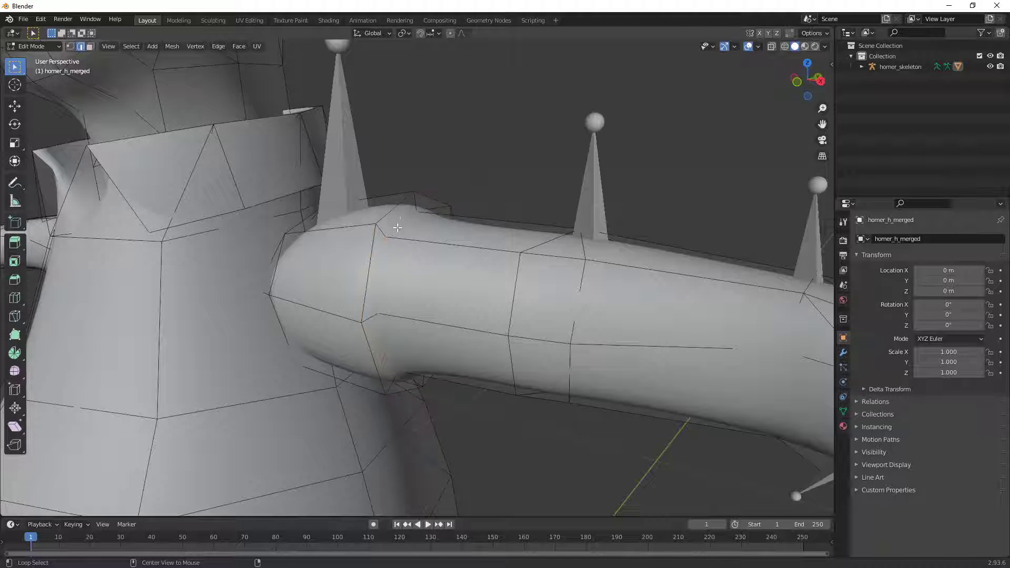
pyautogui.keyDown('alt'); pyautogui.click(405, 210); pyautogui.keyUp('alt')
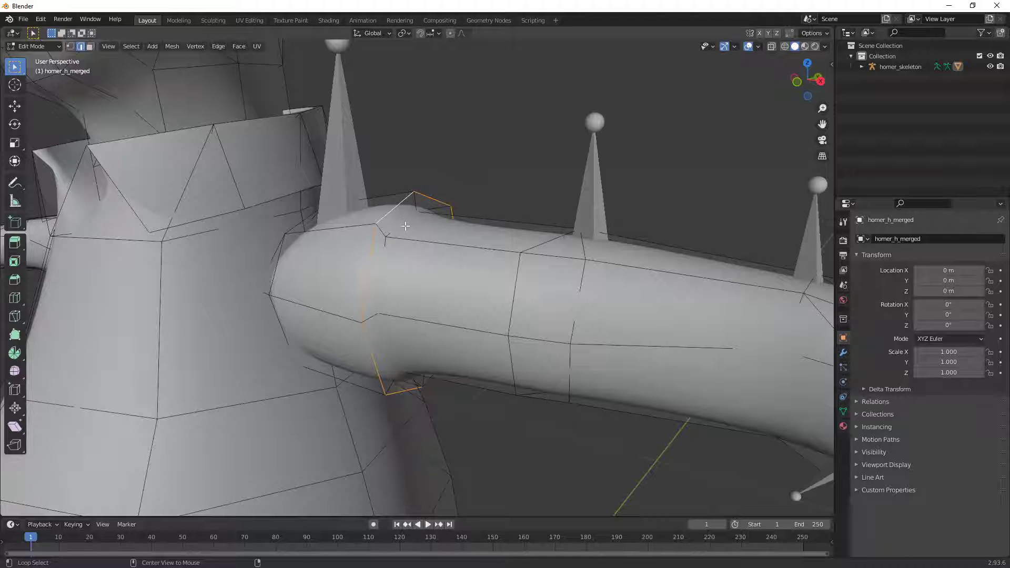
pyautogui.moveTo(405, 226); pyautogui.dragTo(305, 304, button='middle')
pyautogui.keyDown('alt'); pyautogui.click(224, 300); pyautogui.keyUp('alt')
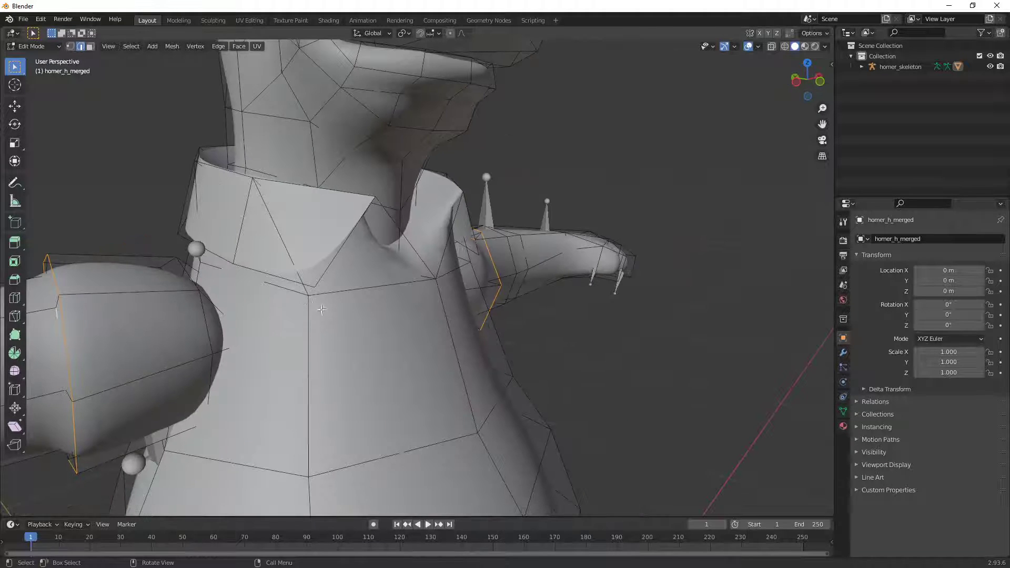
pyautogui.scroll(-4, 346, 341)
pyautogui.moveTo(345, 341); pyautogui.dragTo(432, 309, button='middle')
pyautogui.hotkey('shift', 'e')
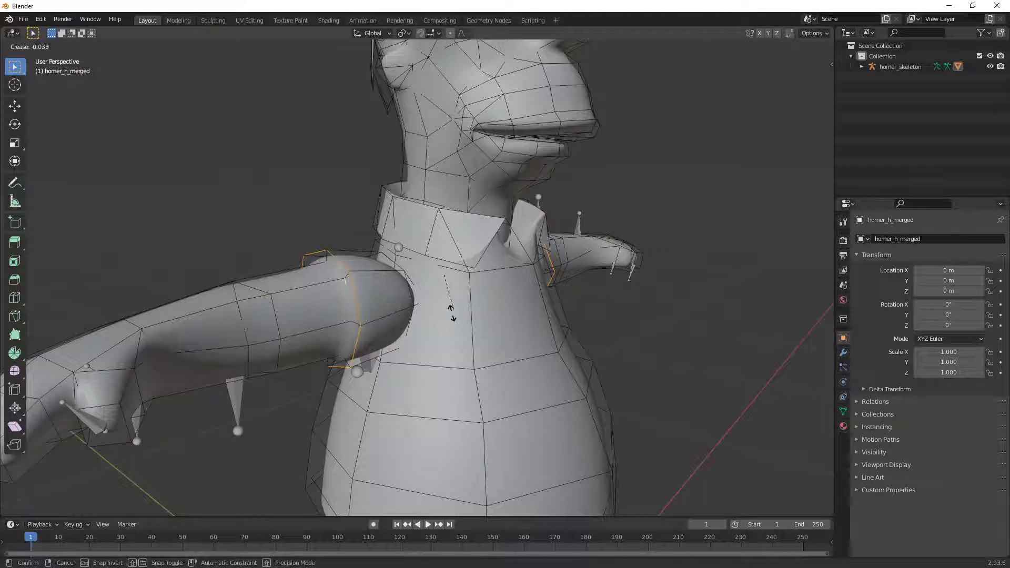
pyautogui.click(436, 370)
pyautogui.press('Tab')
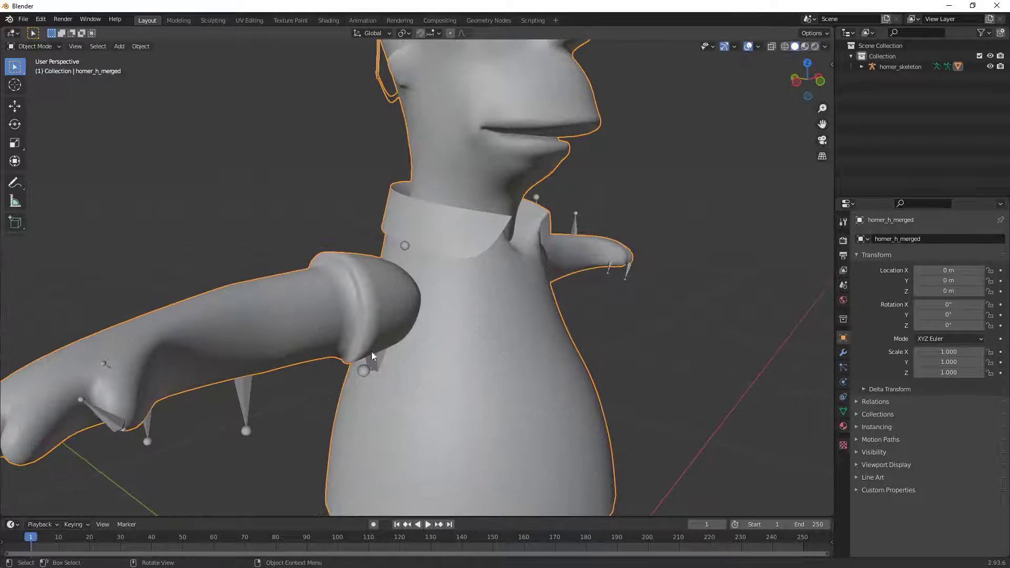
# Step: Add another edge loop on the shirt to the selection and crease it
pyautogui.moveTo(448, 338); pyautogui.dragTo(360, 309, button='middle')
pyautogui.press('Tab')
pyautogui.moveTo(412, 275); pyautogui.dragTo(289, 277, button='middle')
pyautogui.scroll(5, 338, 266)
pyautogui.keyDown('alt'); pyautogui.keyDown('shift'); pyautogui.click(454, 230); pyautogui.keyUp('shift'); pyautogui.keyUp('alt')
pyautogui.hotkey('shift', 'e')
pyautogui.click(266, 309)
pyautogui.press('Tab')
# Step: Crease the edge loop running around the sole of one shoe
pyautogui.keyDown('shift'); pyautogui.moveTo(420, 307); pyautogui.dragTo(419, 225, button='middle'); pyautogui.keyUp('shift')
pyautogui.scroll(-3, 419, 225)
pyautogui.keyDown('shift'); pyautogui.moveTo(408, 352); pyautogui.dragTo(404, 153, button='middle'); pyautogui.keyUp('shift')
pyautogui.scroll(1, 440, 297)
pyautogui.moveTo(416, 317); pyautogui.dragTo(463, 304, button='middle')
pyautogui.press('Tab')
pyautogui.scroll(1, 385, 303)
pyautogui.keyDown('alt'); pyautogui.keyDown('shift'); pyautogui.click(404, 312); pyautogui.keyUp('shift'); pyautogui.keyUp('alt')
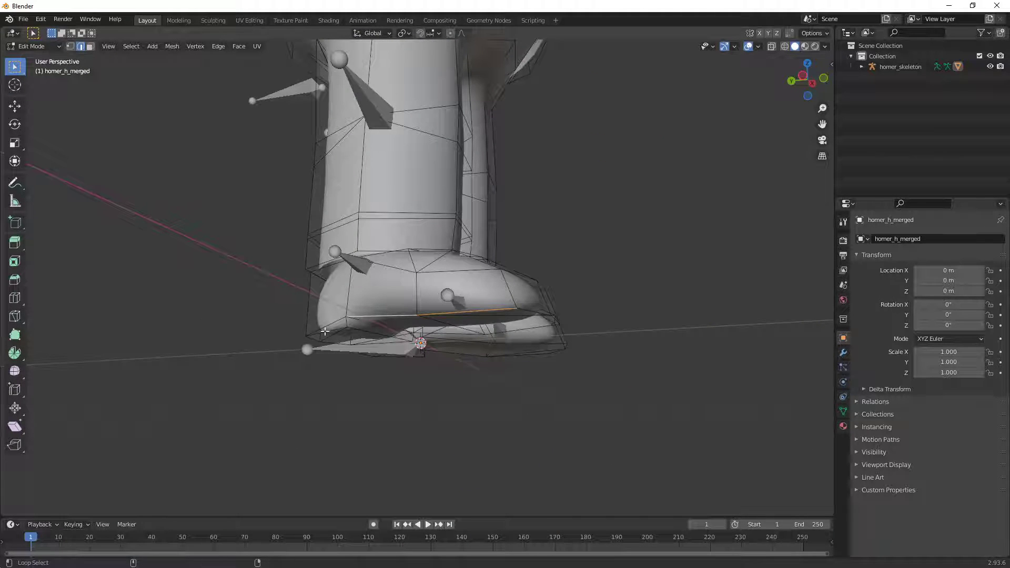
pyautogui.moveTo(337, 332); pyautogui.dragTo(524, 285, button='middle')
pyautogui.hotkey('shift', 'e')
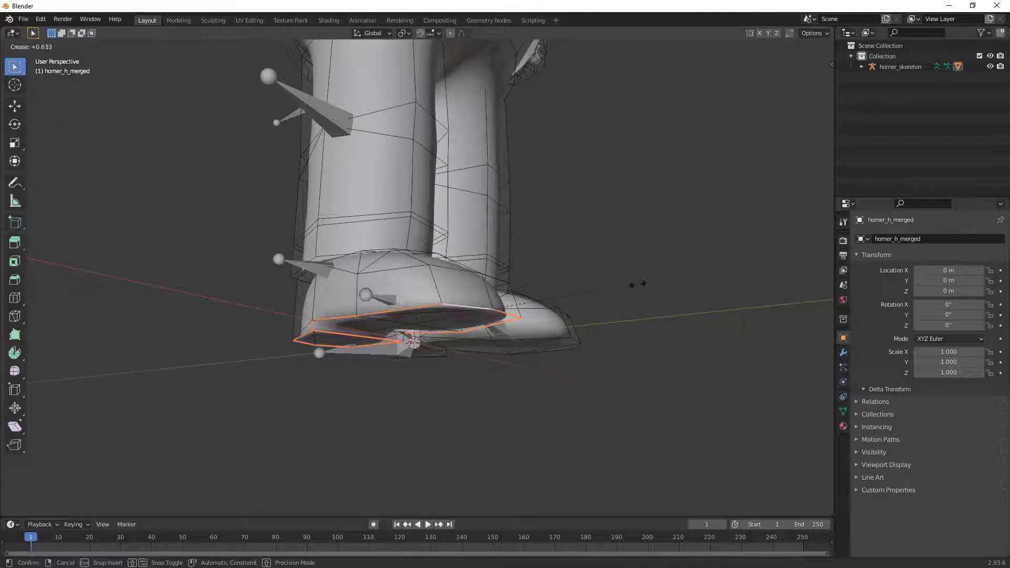
pyautogui.click(665, 289)
pyautogui.moveTo(666, 288); pyautogui.dragTo(397, 253, button='middle')
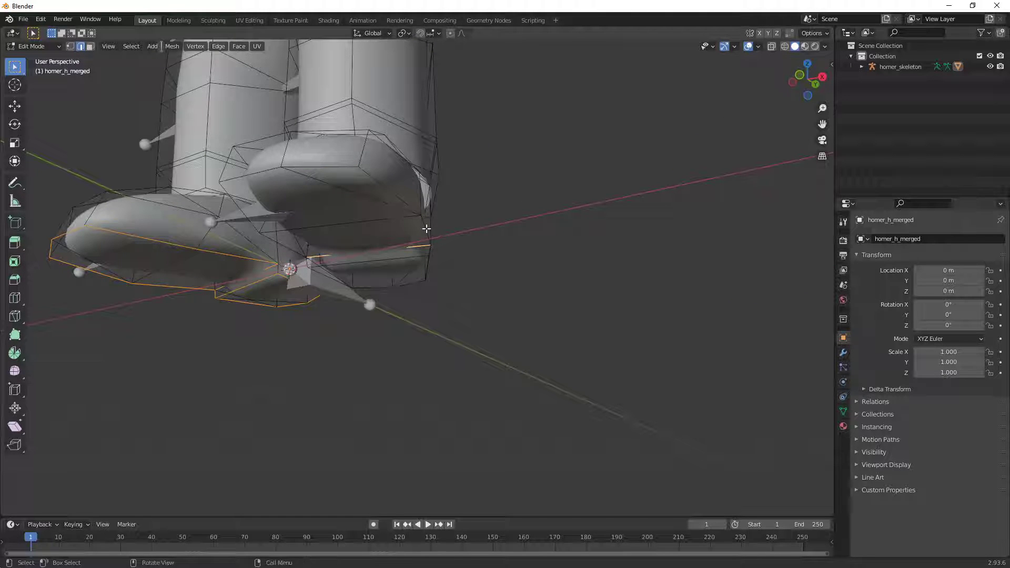
# Step: Select the edge loops around the soles of both shoes, including the heel edges, and crease them
pyautogui.moveTo(300, 164); pyautogui.dragTo(307, 150, button='middle')
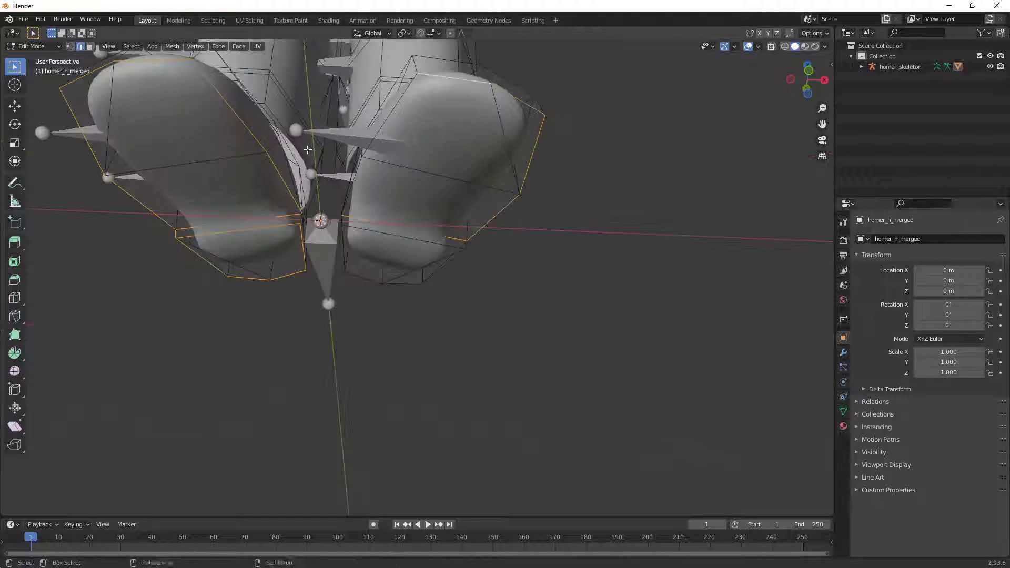
pyautogui.moveTo(355, 191); pyautogui.dragTo(363, 209, button='middle')
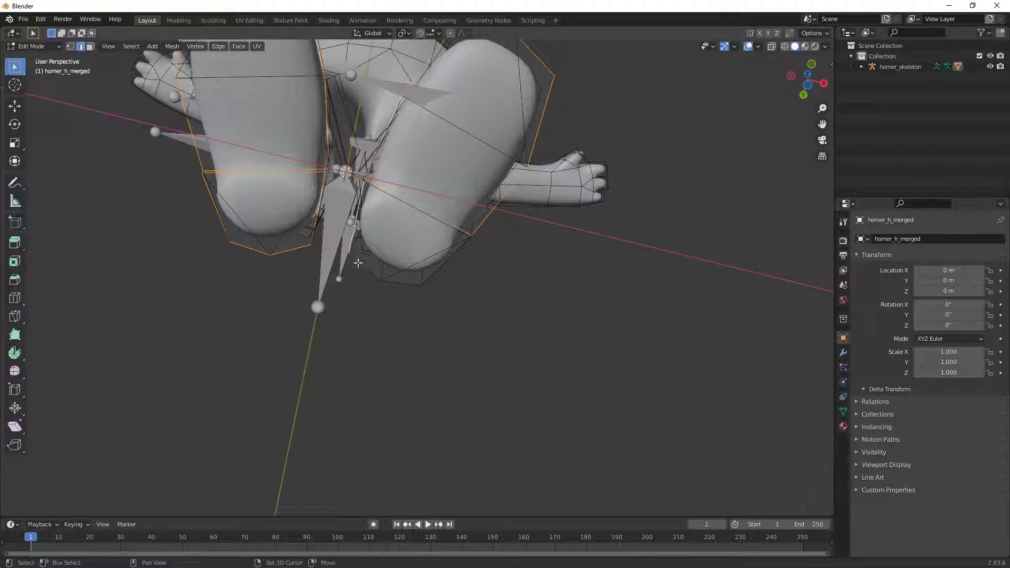
pyautogui.moveTo(407, 290); pyautogui.dragTo(454, 292, button='middle')
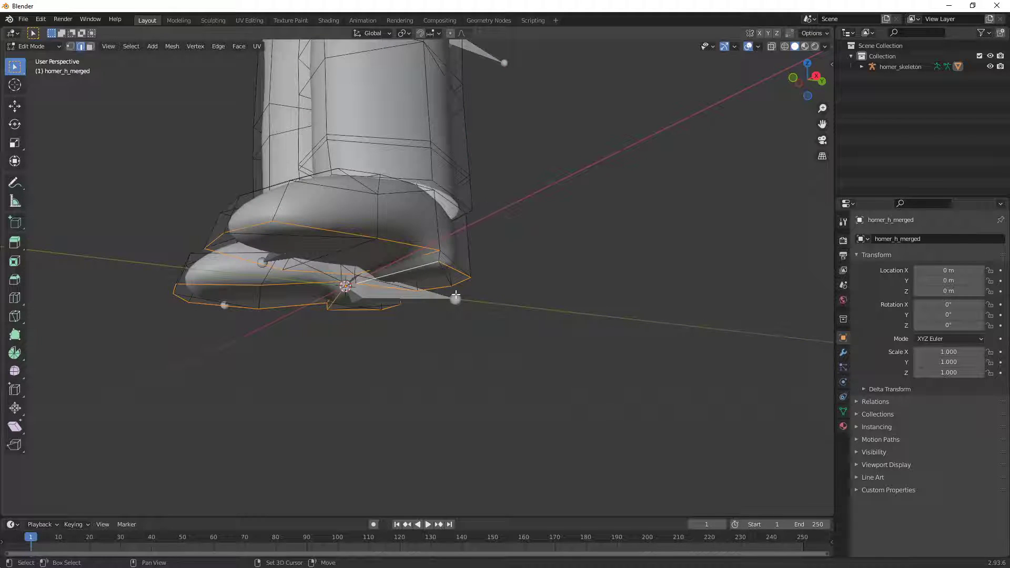
pyautogui.press('Tab')
pyautogui.moveTo(554, 331); pyautogui.dragTo(463, 299, button='middle')
pyautogui.press('Tab')
pyautogui.scroll(2, 457, 298)
pyautogui.moveTo(389, 278); pyautogui.dragTo(431, 258, button='middle')
pyautogui.scroll(4, 321, 269)
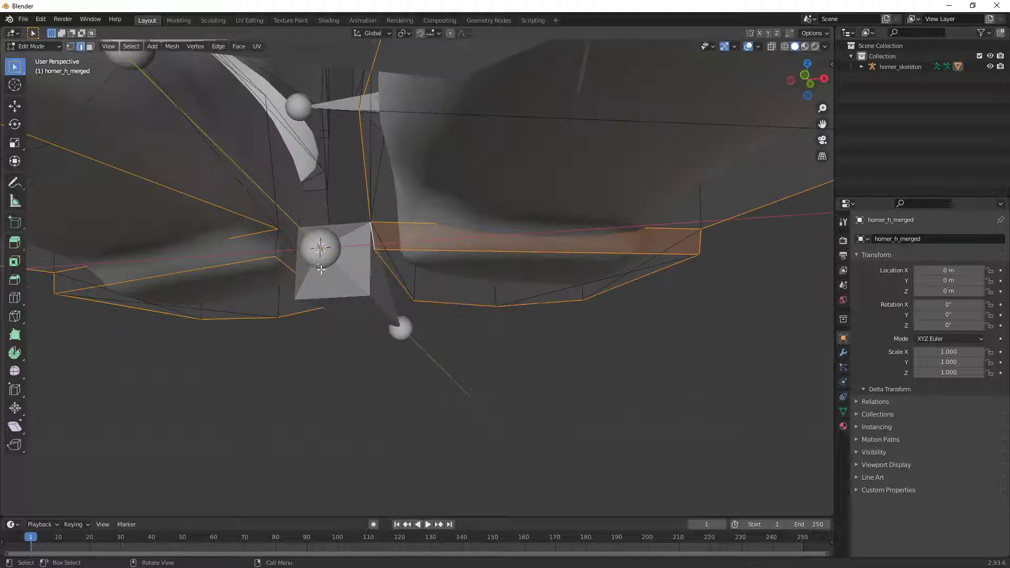
pyautogui.keyDown('shift'); pyautogui.click(267, 247); pyautogui.keyUp('shift')
pyautogui.scroll(-5, 221, 248)
pyautogui.moveTo(316, 339); pyautogui.dragTo(372, 342, button='middle')
pyautogui.hotkey('ctrl', 'e')
pyautogui.hotkey('shift', 'e')
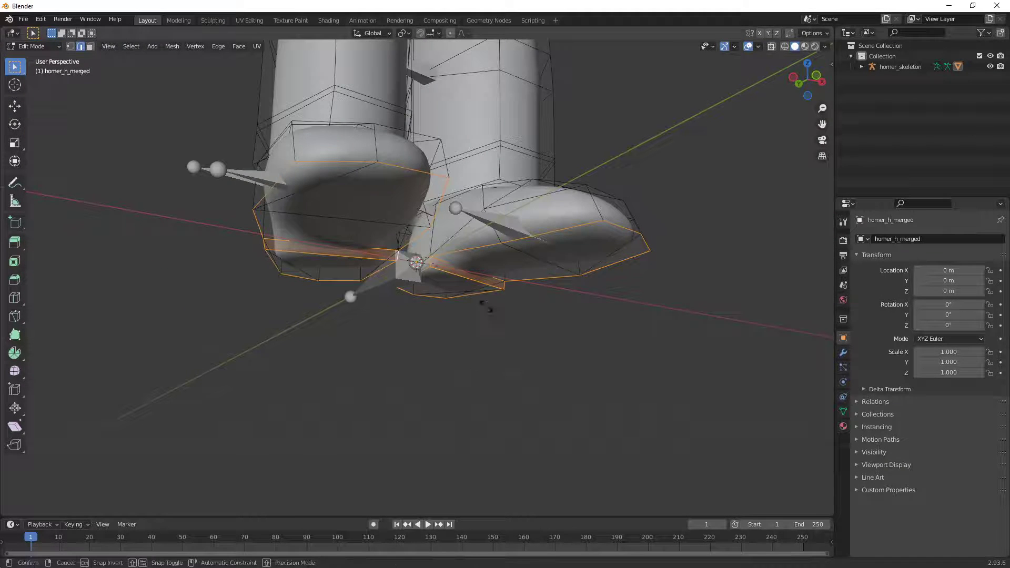
pyautogui.click(554, 347)
# Step: Set the model's viewport subdivision level to 0 to expose the unsmoothed shape of the face
pyautogui.moveTo(547, 335); pyautogui.dragTo(402, 351, button='middle')
pyautogui.press('Tab')
pyautogui.scroll(-3, 474, 372)
pyautogui.scroll(-3, 361, 305)
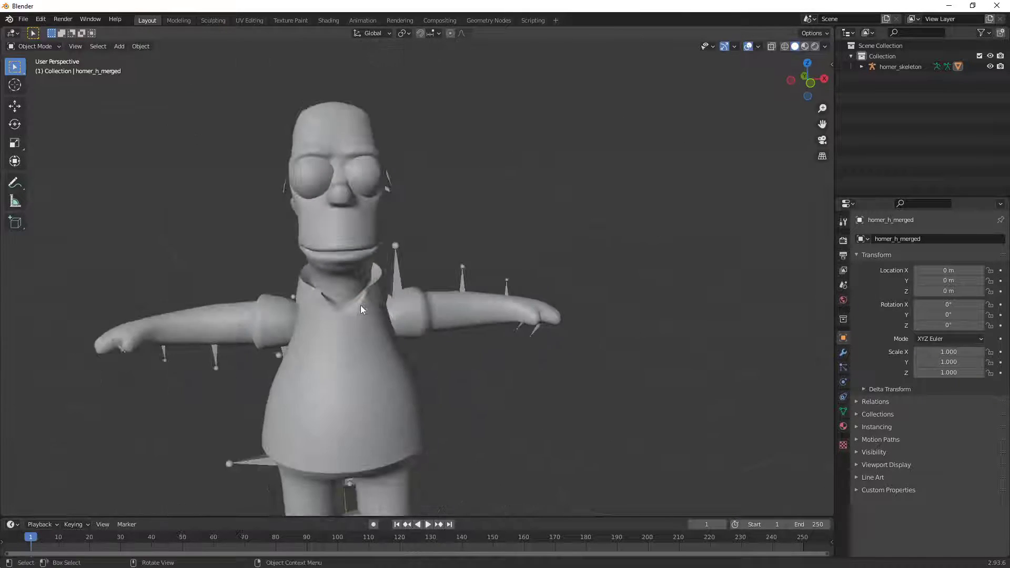
pyautogui.moveTo(361, 305); pyautogui.dragTo(394, 262, button='middle')
pyautogui.scroll(1, 393, 240)
pyautogui.press('Tab')
pyautogui.scroll(8, 391, 253)
pyautogui.scroll(-4, 322, 205)
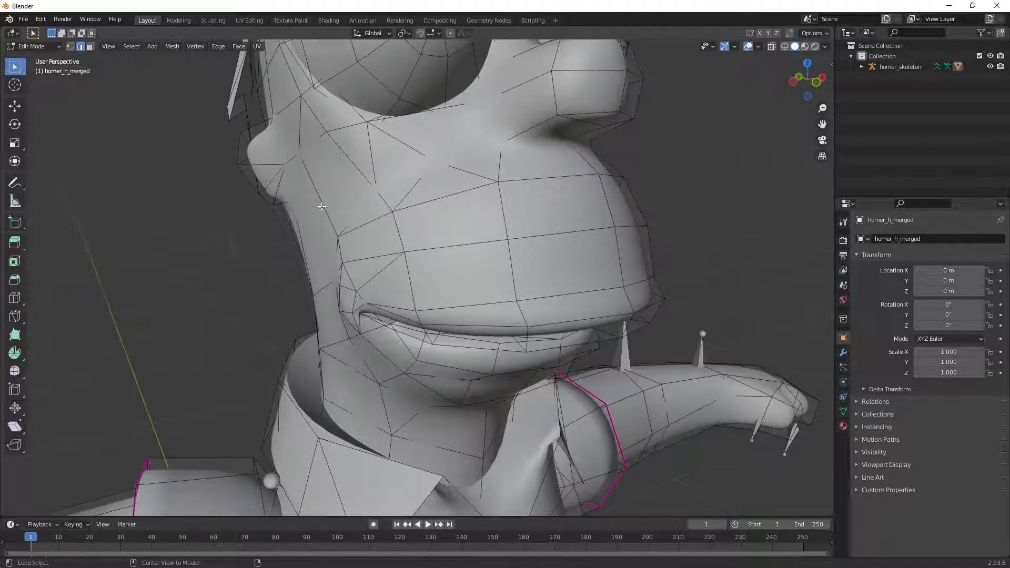
pyautogui.keyDown('shift'); pyautogui.moveTo(408, 194); pyautogui.dragTo(354, 226, button='middle'); pyautogui.keyUp('shift')
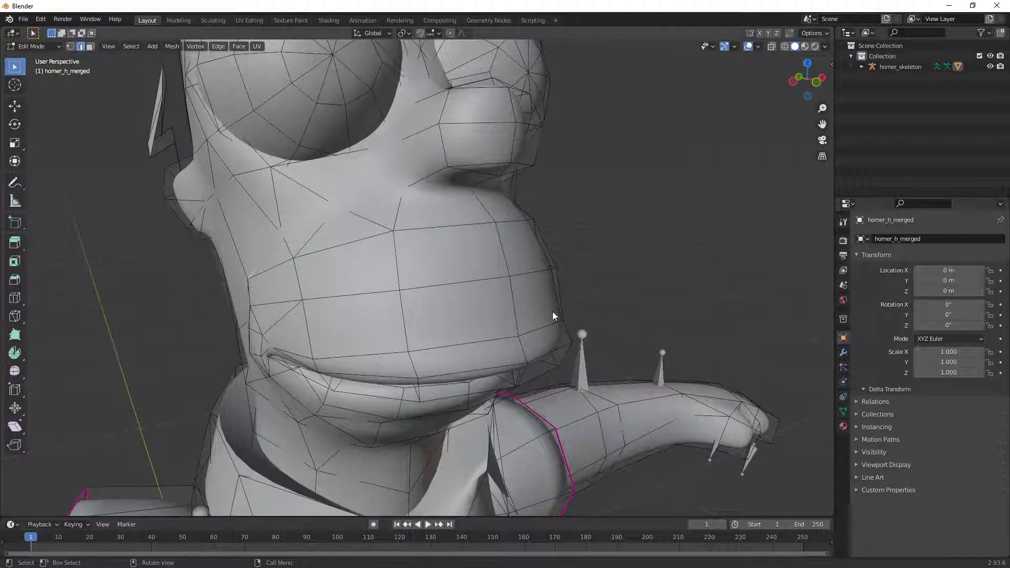
pyautogui.press('Tab')
pyautogui.hotkey('ctrl', '1')
pyautogui.press('Tab')
pyautogui.moveTo(584, 316); pyautogui.dragTo(596, 314, button='middle')
pyautogui.press('Tab')
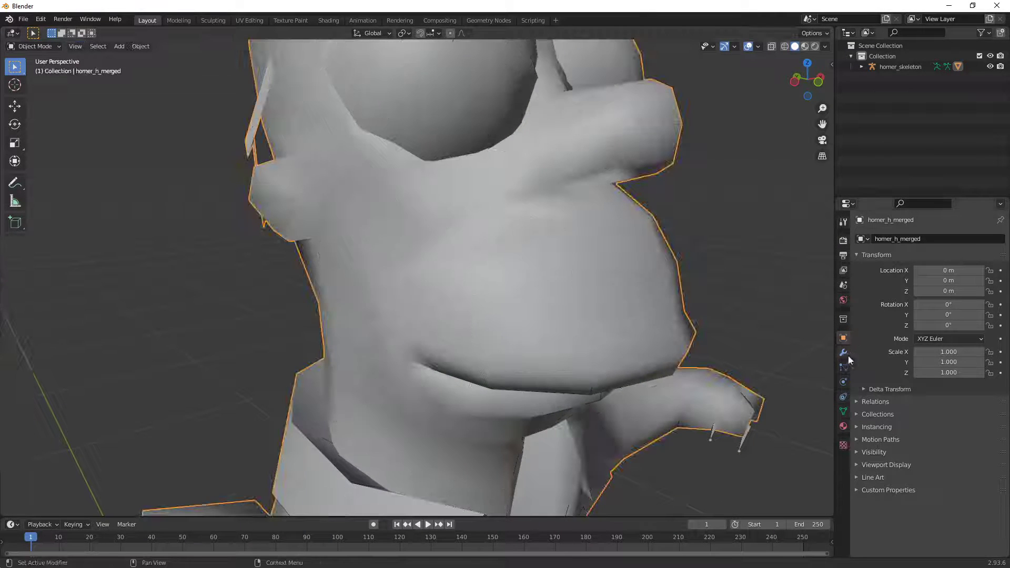
pyautogui.click(844, 353)
pyautogui.click(896, 239)
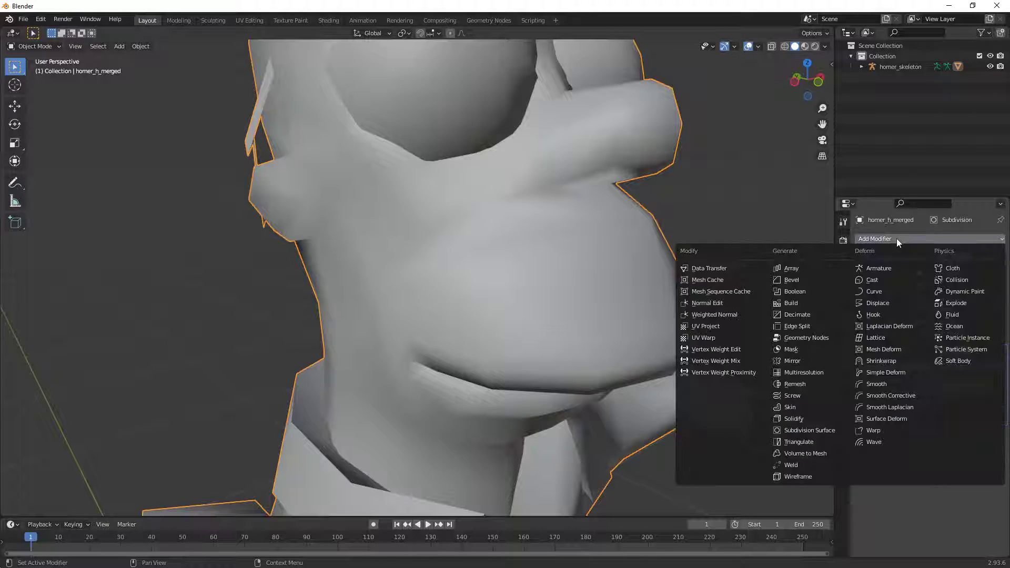
pyautogui.scroll(-2, 479, 366)
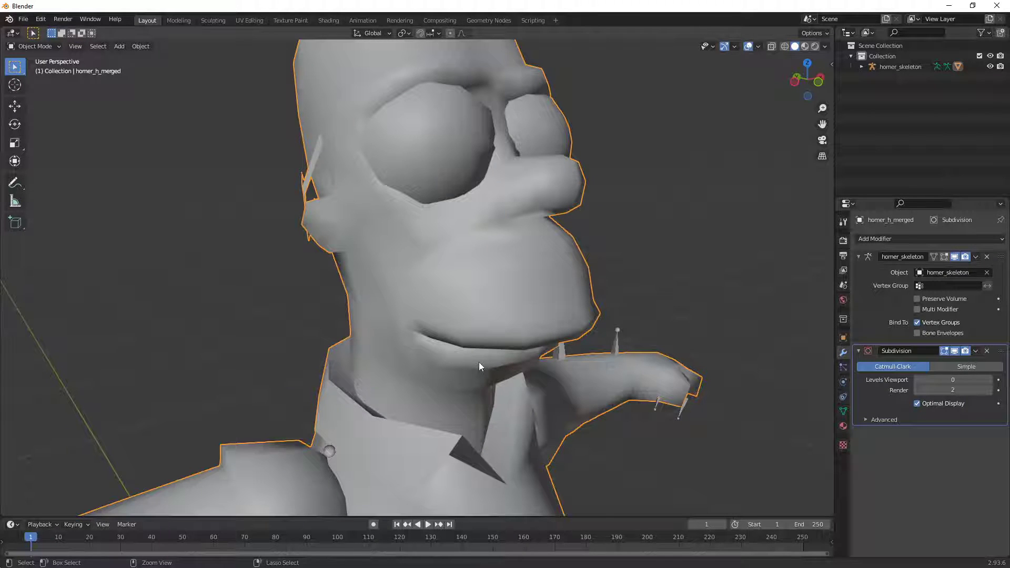
pyautogui.click(880, 240)
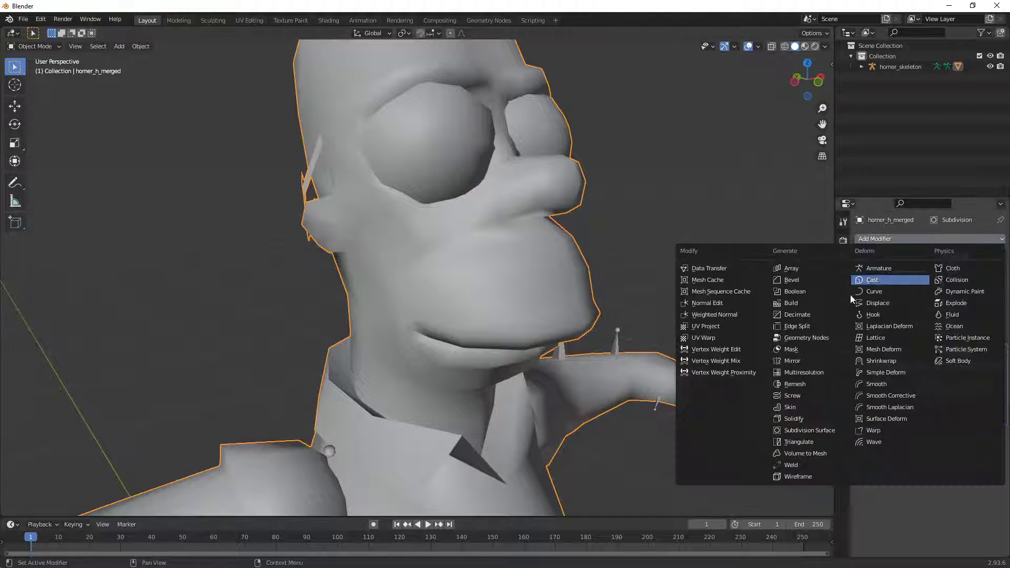
pyautogui.click(825, 430)
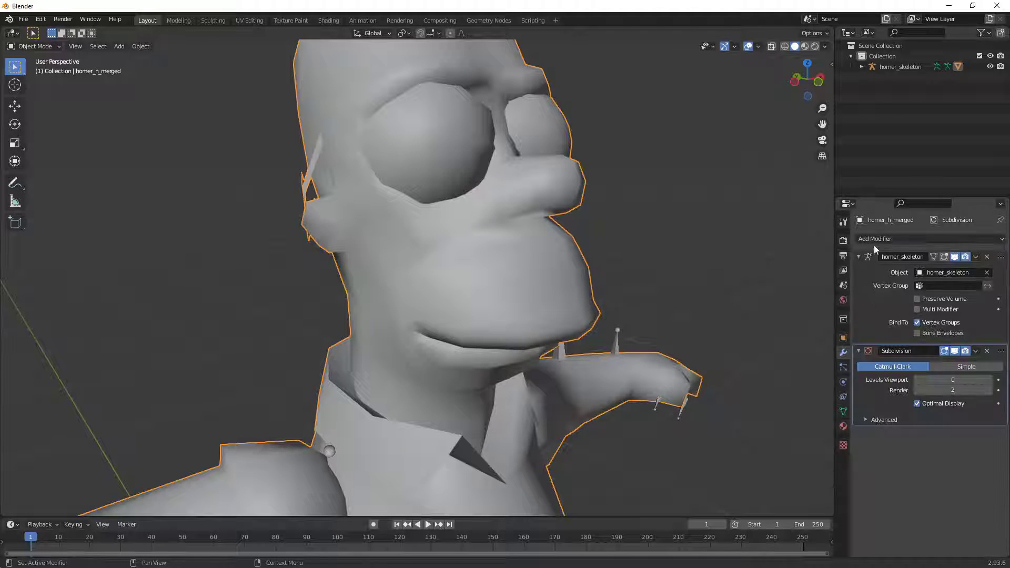
pyautogui.click(873, 240)
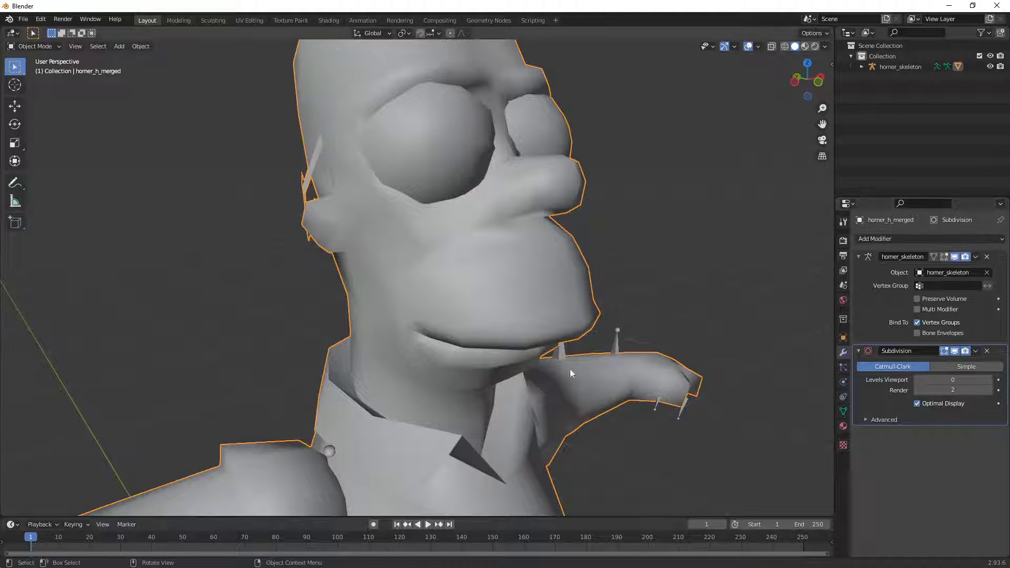
# Step: Select the edge loop around the muzzle, from beneath the nose past the mouth corners to the chin, and crease it
pyautogui.moveTo(527, 337); pyautogui.dragTo(391, 312, button='middle')
pyautogui.press('Tab')
pyautogui.scroll(2, 559, 331)
pyautogui.keyDown('alt'); pyautogui.keyDown('shift'); pyautogui.click(415, 321); pyautogui.keyUp('shift'); pyautogui.keyUp('alt')
pyautogui.keyDown('alt'); pyautogui.keyDown('shift'); pyautogui.click(425, 364); pyautogui.keyUp('shift'); pyautogui.keyUp('alt')
pyautogui.moveTo(260, 143); pyautogui.dragTo(269, 152, button='middle')
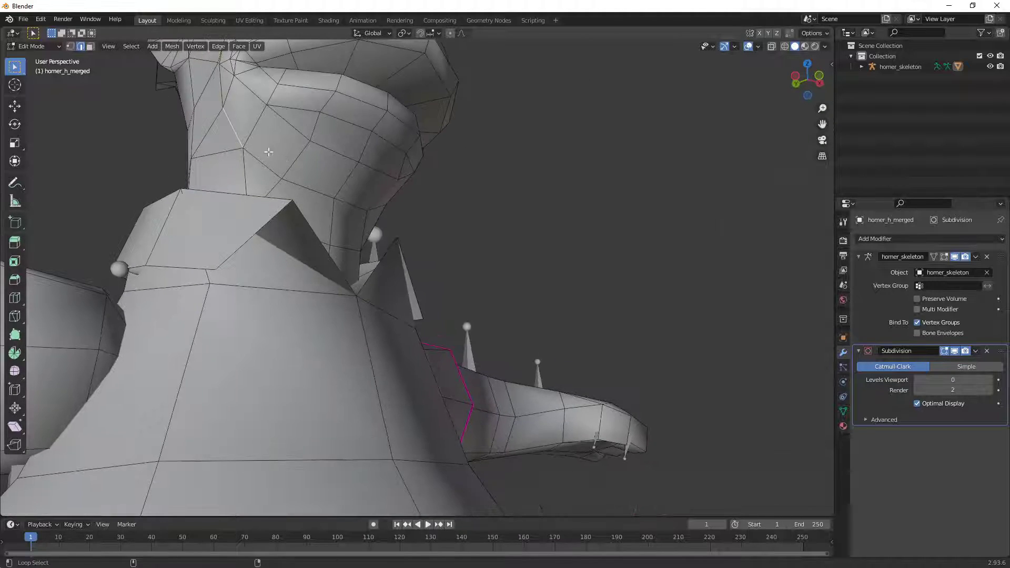
pyautogui.moveTo(304, 185); pyautogui.dragTo(183, 255, button='middle')
pyautogui.moveTo(127, 292); pyautogui.dragTo(455, 330, button='middle')
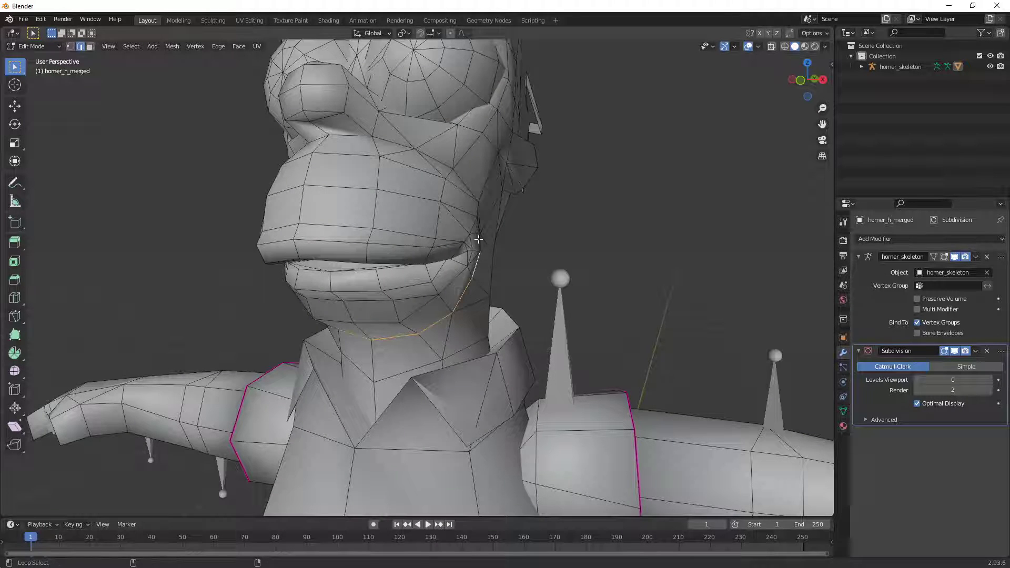
pyautogui.moveTo(478, 239); pyautogui.dragTo(376, 245, button='middle')
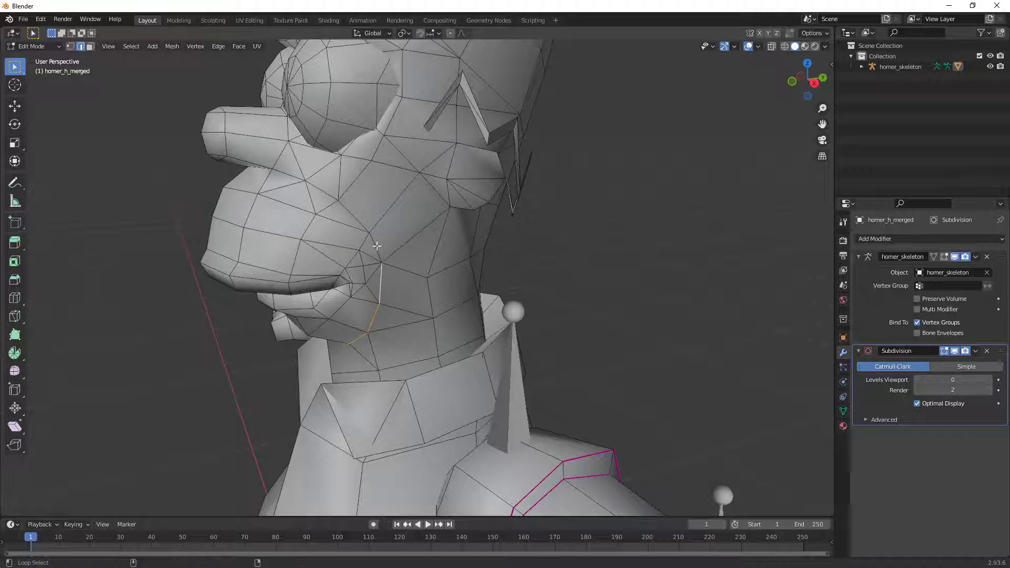
pyautogui.moveTo(287, 173); pyautogui.dragTo(533, 260, button='middle')
pyautogui.press('Tab')
pyautogui.scroll(-2, 533, 254)
pyautogui.hotkey('ctrl', '1')
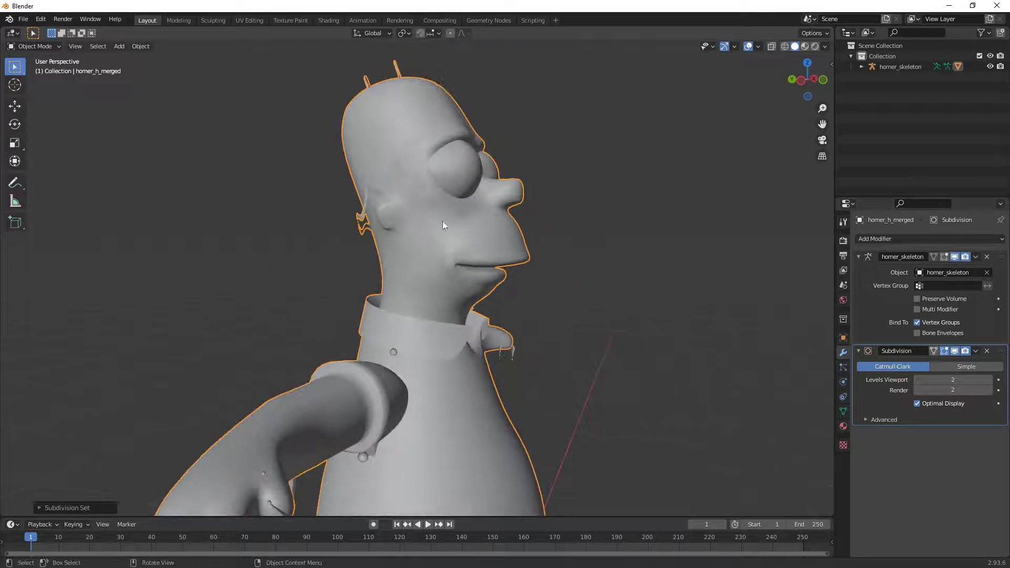
pyautogui.press('Tab')
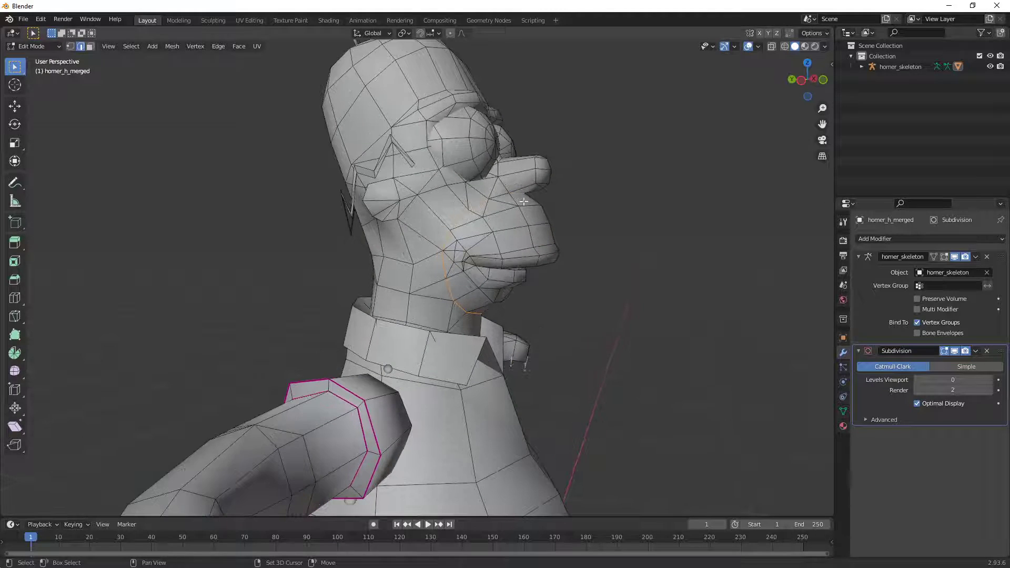
pyautogui.hotkey('shift', 'e')
pyautogui.click(731, 332)
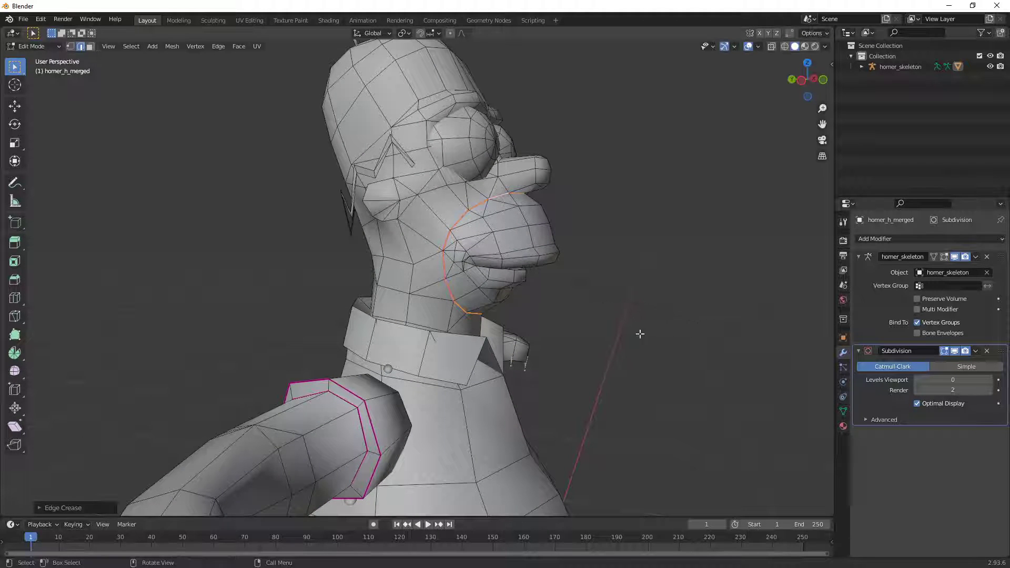
# Step: Set the viewport subdivision level to 2 and raise the crease on the muzzle loop by 1.000
pyautogui.press('Tab')
pyautogui.hotkey('ctrl', '2')
pyautogui.press('Tab')
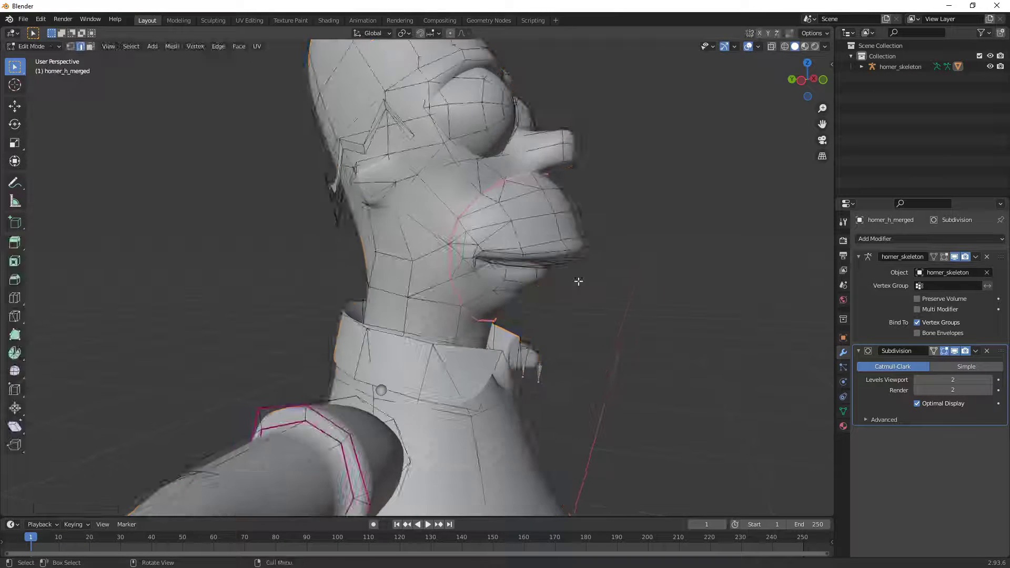
pyautogui.keyDown('shift'); pyautogui.moveTo(577, 282); pyautogui.dragTo(535, 295, button='middle'); pyautogui.keyUp('shift')
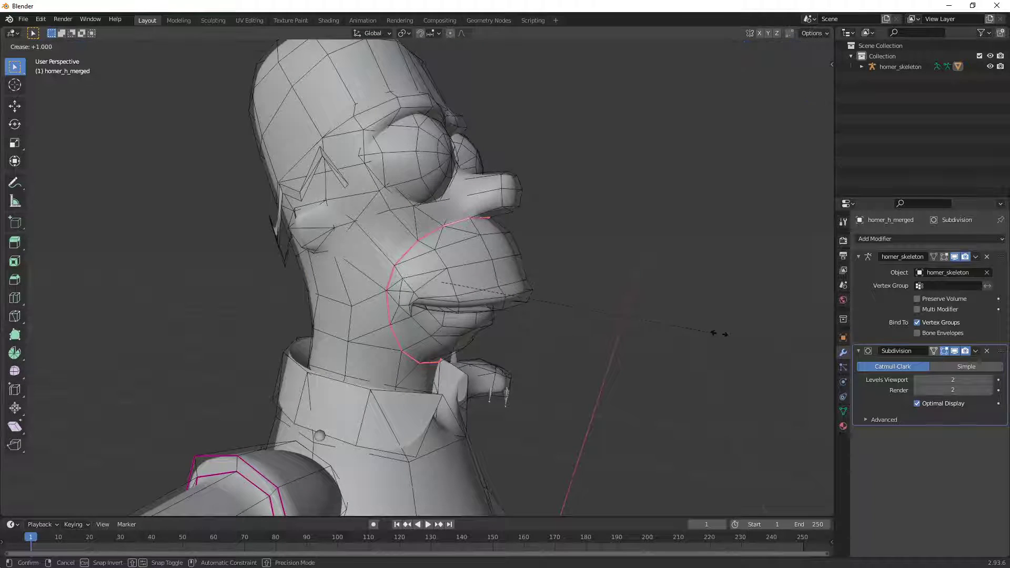
# Step: Inspect the muzzle from both sides and reduce the crease strength on its edge loop
pyautogui.press('Tab')
pyautogui.moveTo(594, 311); pyautogui.dragTo(497, 313, button='middle')
pyautogui.moveTo(374, 308); pyautogui.dragTo(553, 270, button='middle')
pyautogui.press('Tab')
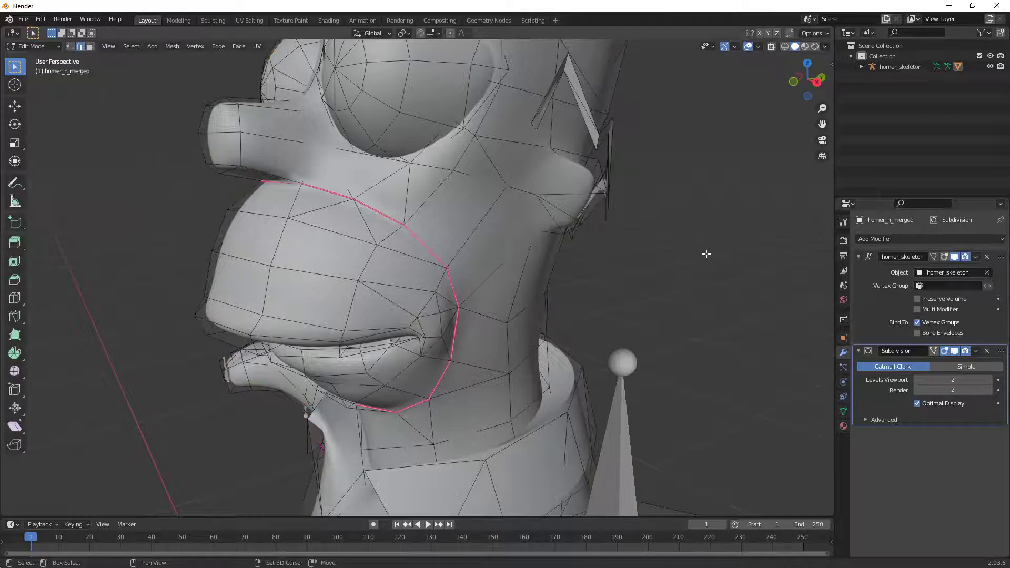
pyautogui.hotkey('shift', 'e')
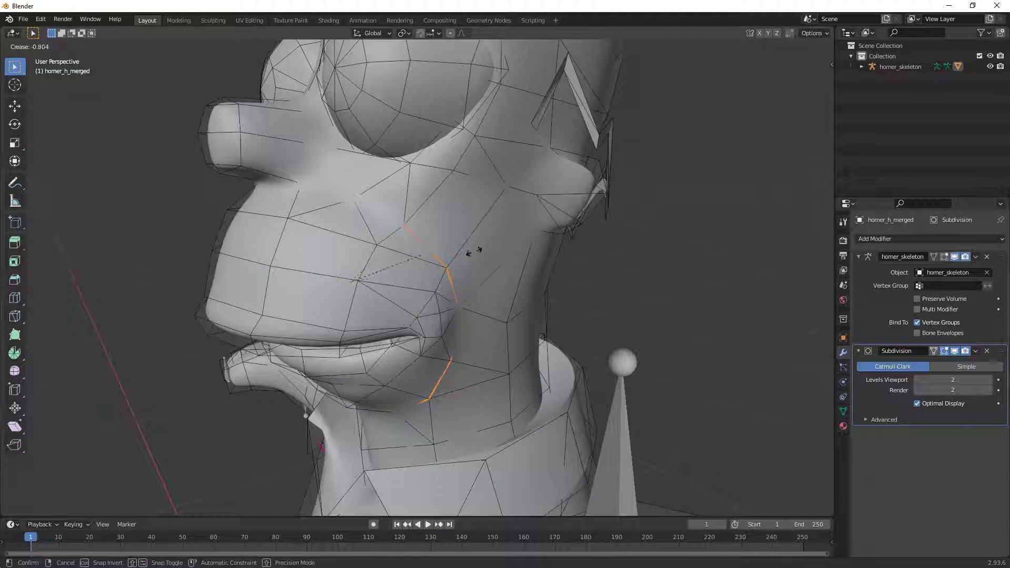
pyautogui.click(515, 252)
pyautogui.moveTo(516, 252); pyautogui.dragTo(433, 239, button='middle')
# Step: Select the entire linked zigzag hair strip at the back of the head and crease its edges
pyautogui.click(423, 212)
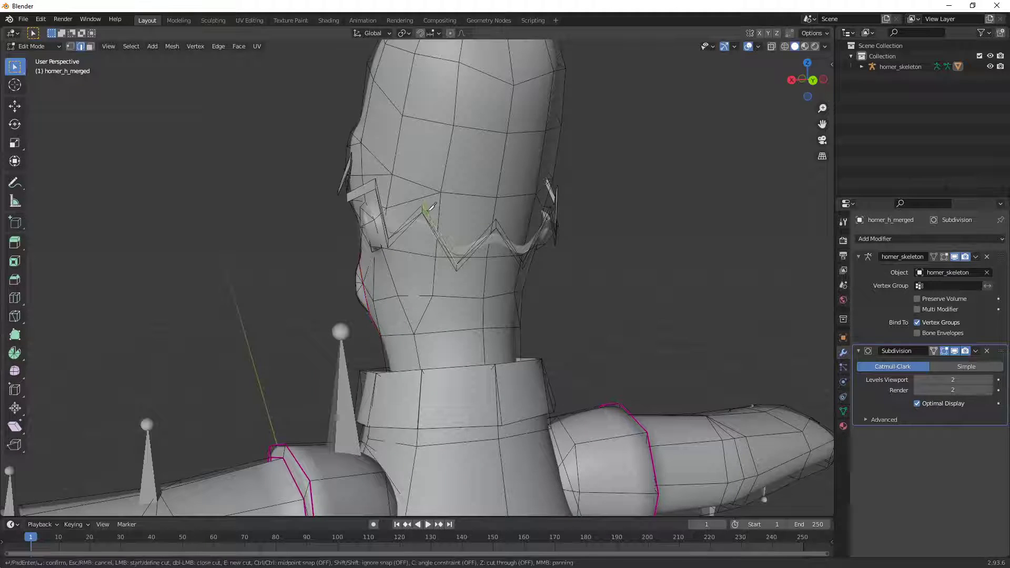
pyautogui.hotkey('ctrl', 'l')
pyautogui.scroll(3, 534, 286)
pyautogui.hotkey('shift', 'e')
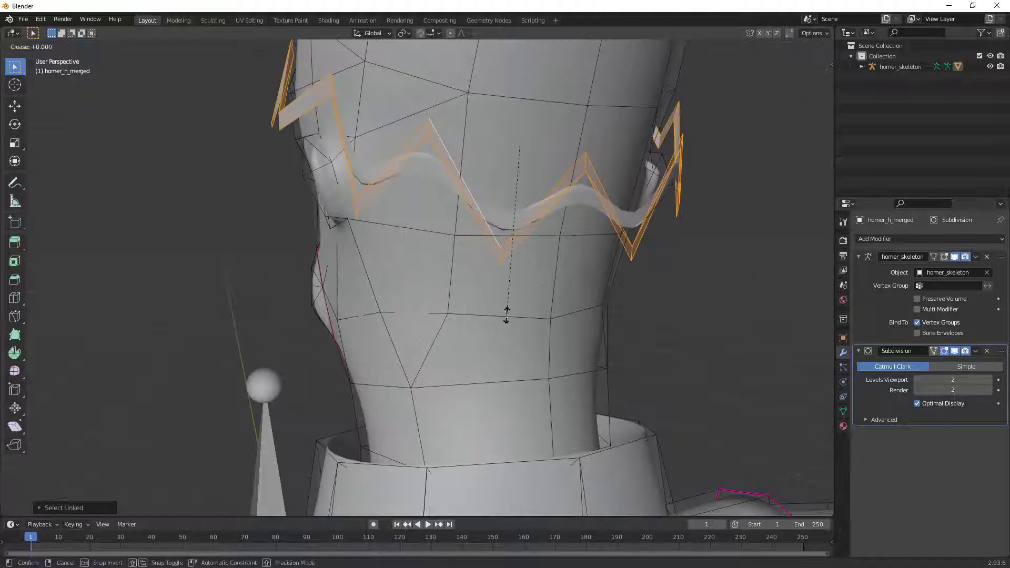
pyautogui.press('Return')
# Step: Examine the smoothed hair and head from several sides
pyautogui.press('Tab')
pyautogui.moveTo(682, 401); pyautogui.dragTo(432, 147, button='middle')
pyautogui.press('Tab')
pyautogui.press('l')
pyautogui.press('Tab')
pyautogui.moveTo(607, 204); pyautogui.dragTo(501, 219, button='middle')
pyautogui.scroll(4, 503, 262)
pyautogui.scroll(-4, 503, 262)
# Step: Select the whole mesh and compare the model at viewport subdivision levels 0 and 2
pyautogui.press('Tab')
pyautogui.press('a')
pyautogui.moveTo(506, 266); pyautogui.dragTo(440, 296, button='middle')
pyautogui.press('Tab')
pyautogui.hotkey('ctrl', '0')
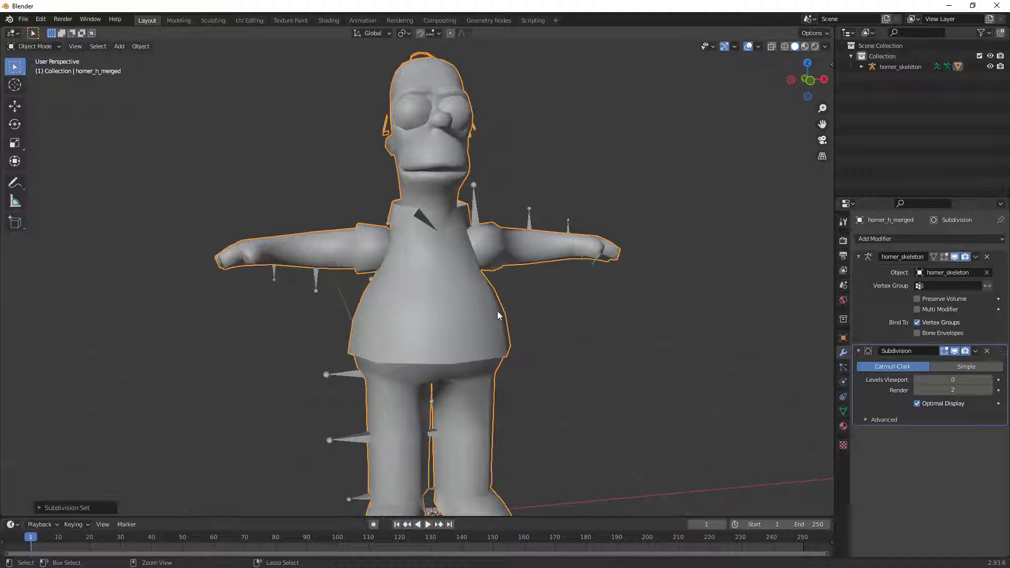
pyautogui.hotkey('ctrl', '2')
pyautogui.hotkey('ctrl', '0')
pyautogui.hotkey('ctrl', '2')
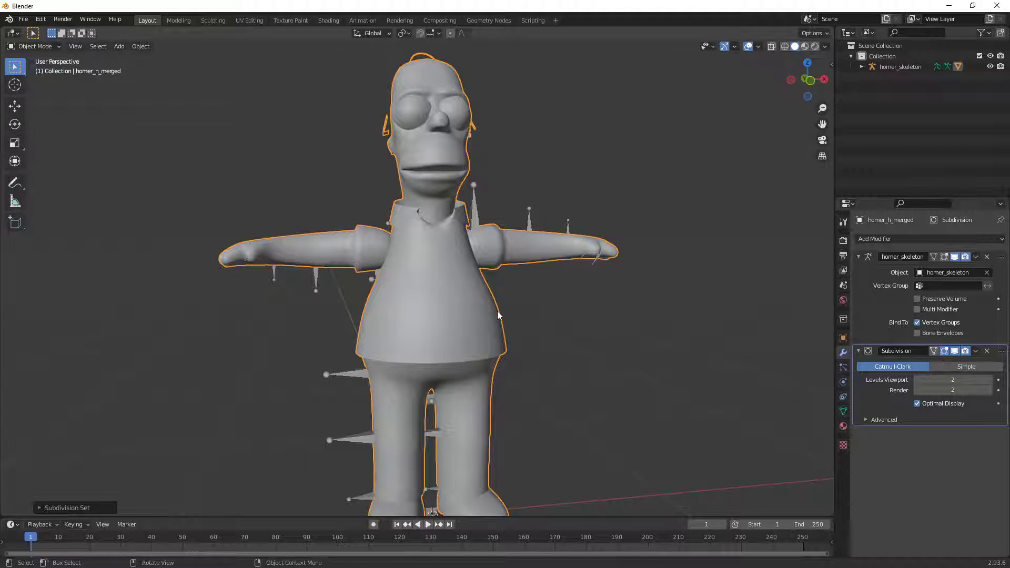
# Step: Offset the whole mesh slightly along its normals with Shrink/Fatten
pyautogui.press('Tab')
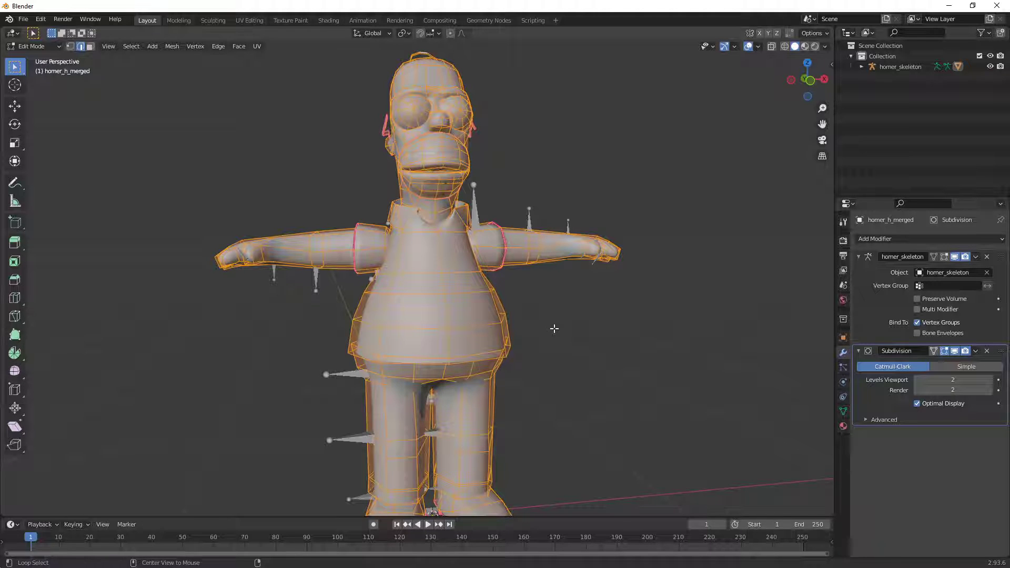
pyautogui.hotkey('alt', 's')
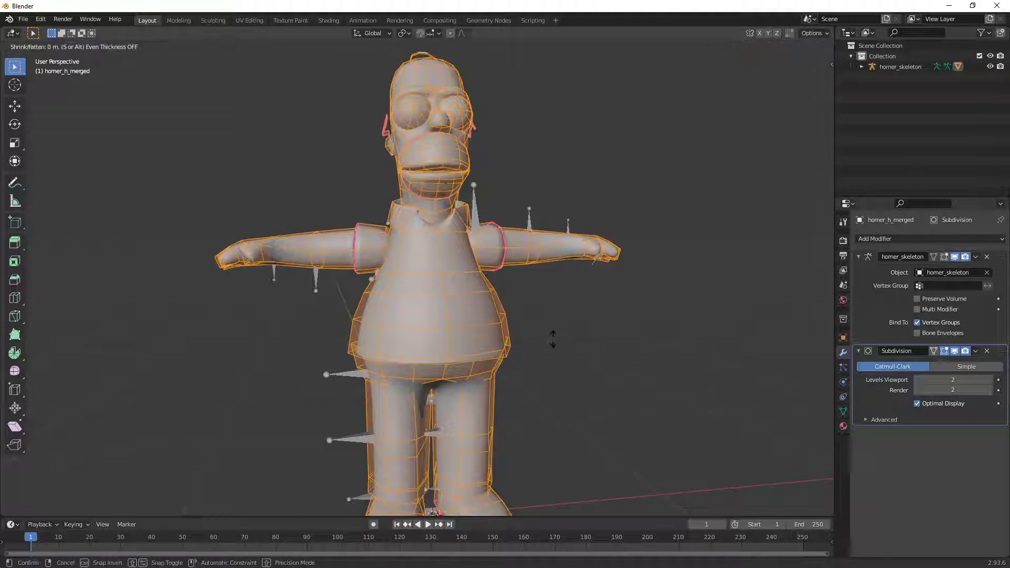
pyautogui.click(550, 331)
pyautogui.press('Tab')
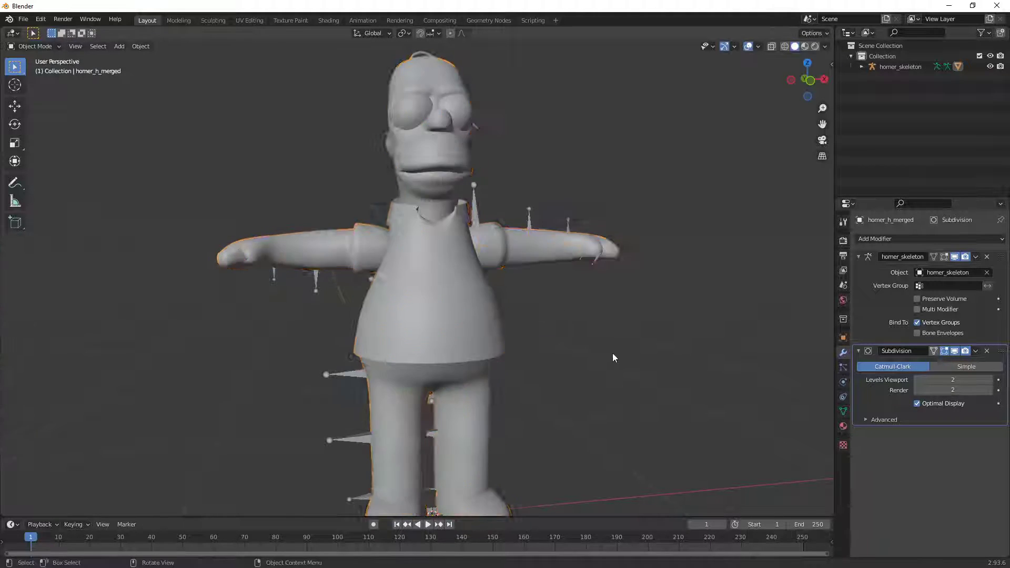
pyautogui.moveTo(613, 352); pyautogui.dragTo(427, 212, button='middle')
# Step: Try to rip the mesh along the two edges forming the V at the front of the shirt collar
pyautogui.click(425, 215)
pyautogui.scroll(4, 412, 208)
pyautogui.press('Tab')
pyautogui.scroll(3, 183, 131)
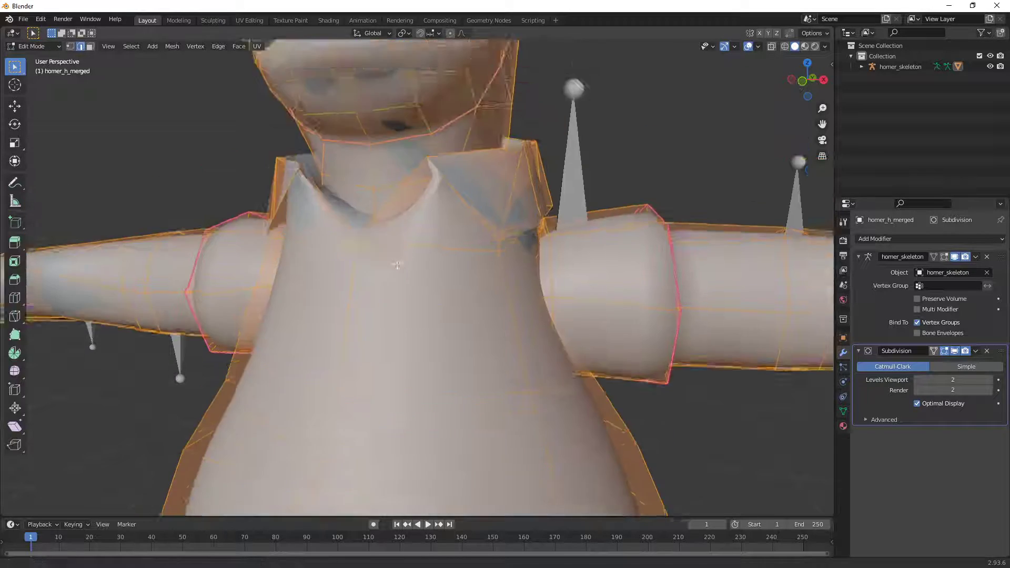
pyautogui.click(81, 47)
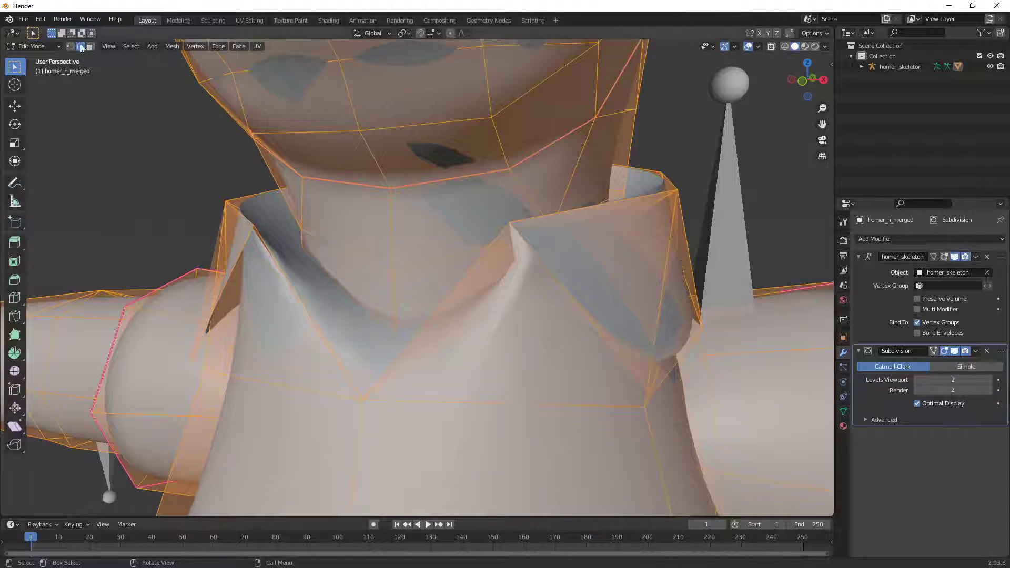
pyautogui.click(311, 358)
pyautogui.keyDown('shift'); pyautogui.click(427, 355); pyautogui.keyUp('shift')
pyautogui.scroll(-1, 457, 360)
pyautogui.press('v')
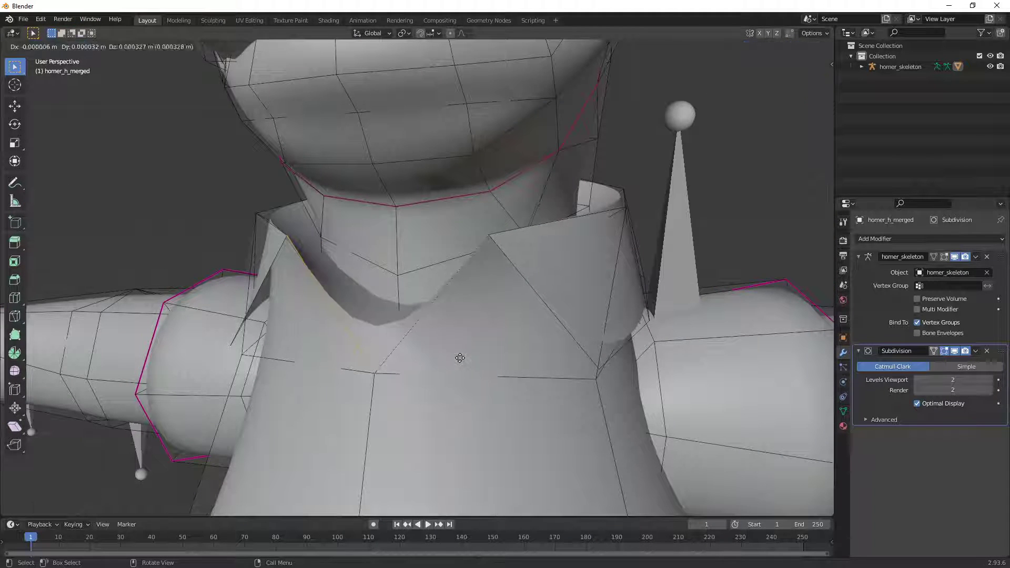
pyautogui.rightClick(460, 360)
pyautogui.rightClick(461, 359)
pyautogui.press('Tab')
pyautogui.moveTo(553, 307); pyautogui.dragTo(566, 301, button='middle')
pyautogui.scroll(-3, 566, 301)
pyautogui.press('Tab')
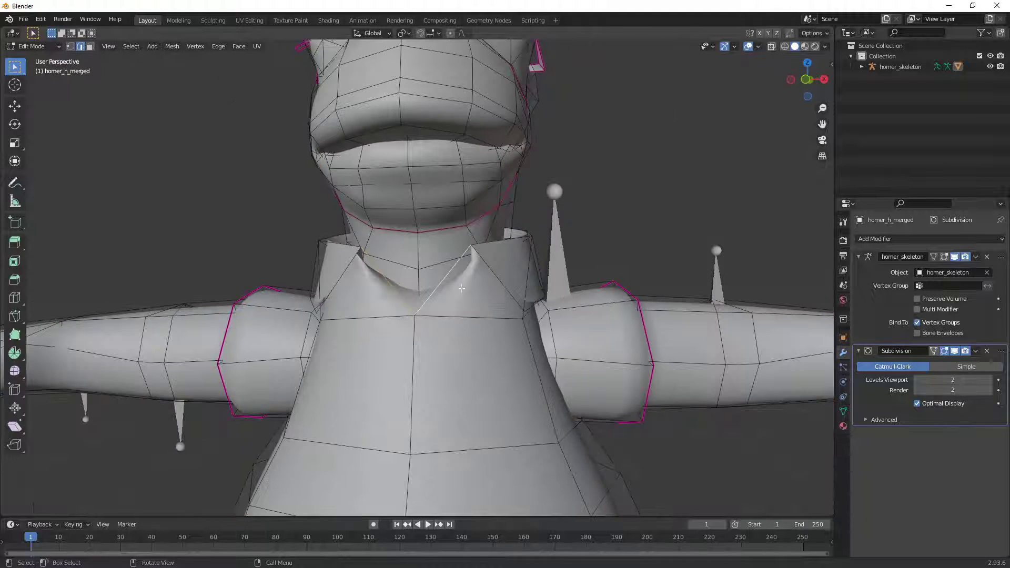
# Step: Crease the two edges forming the V at the front of the shirt collar
pyautogui.hotkey('shift', 'e')
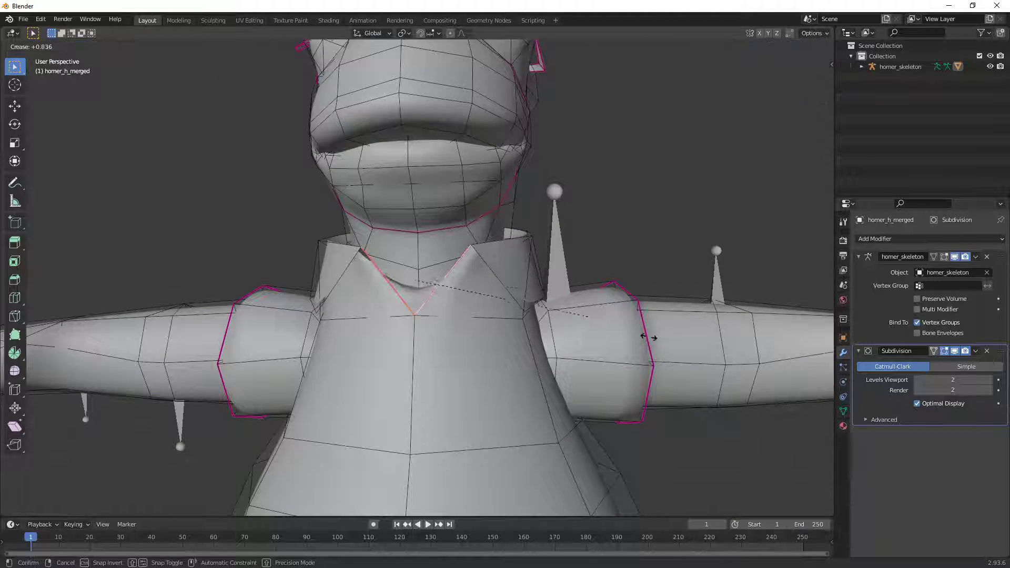
pyautogui.click(655, 342)
pyautogui.press('Tab')
pyautogui.scroll(-2, 611, 263)
pyautogui.moveTo(611, 263); pyautogui.dragTo(513, 255, button='middle')
pyautogui.scroll(5, 473, 274)
# Step: Crease the diagonal and lower edges of the collar flaps on both sides of the V
pyautogui.press('Tab')
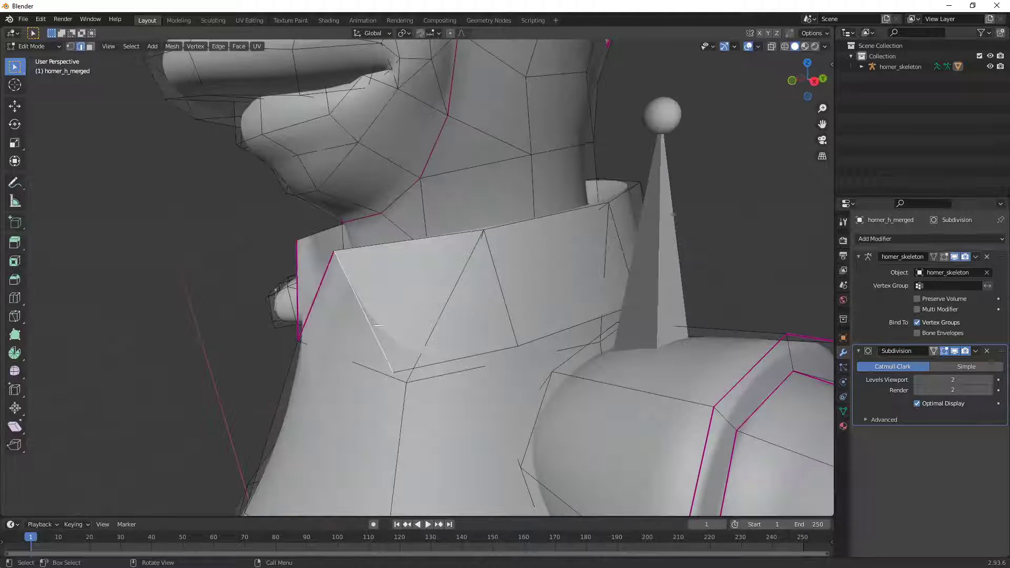
pyautogui.keyDown('shift'); pyautogui.click(421, 367); pyautogui.keyUp('shift')
pyautogui.moveTo(421, 363); pyautogui.dragTo(531, 354, button='middle')
pyautogui.keyDown('shift'); pyautogui.click(282, 318); pyautogui.keyUp('shift')
pyautogui.hotkey('shift', 'e')
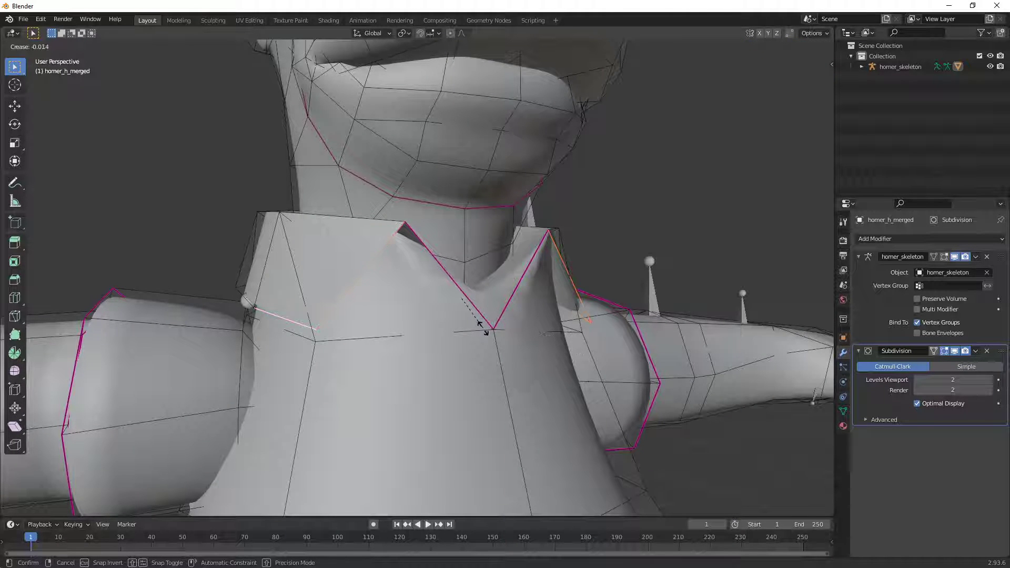
pyautogui.click(518, 355)
pyautogui.press('Tab')
pyautogui.scroll(-2, 520, 356)
pyautogui.moveTo(626, 284); pyautogui.dragTo(600, 260, button='middle')
pyautogui.scroll(-4, 424, 313)
# Step: Load char_swatches_lit.bmp.png from the Desktop as the base color image of the char_swatches_lit_m.002 material
pyautogui.click(425, 315)
pyautogui.scroll(-1, 425, 314)
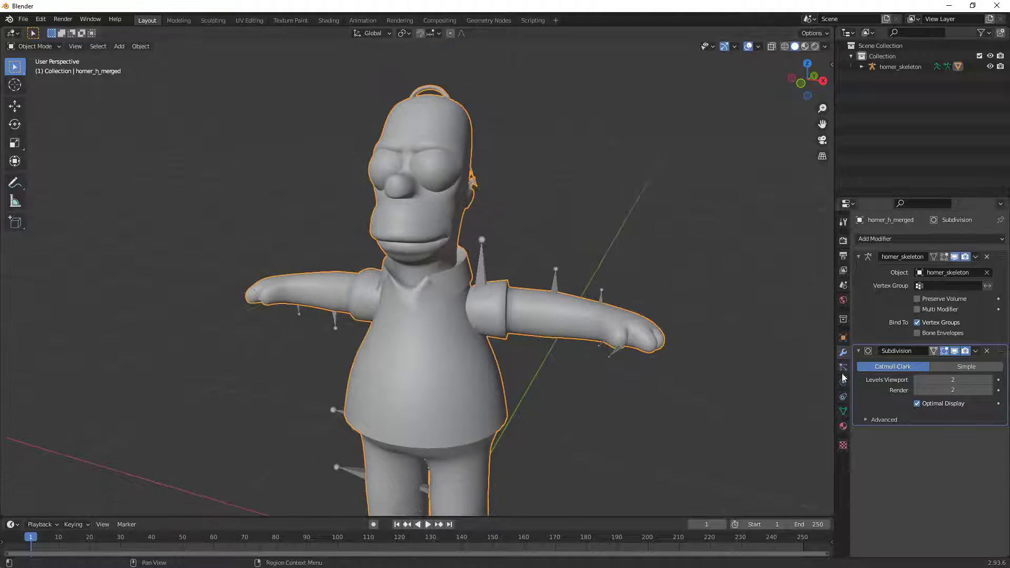
pyautogui.click(844, 425)
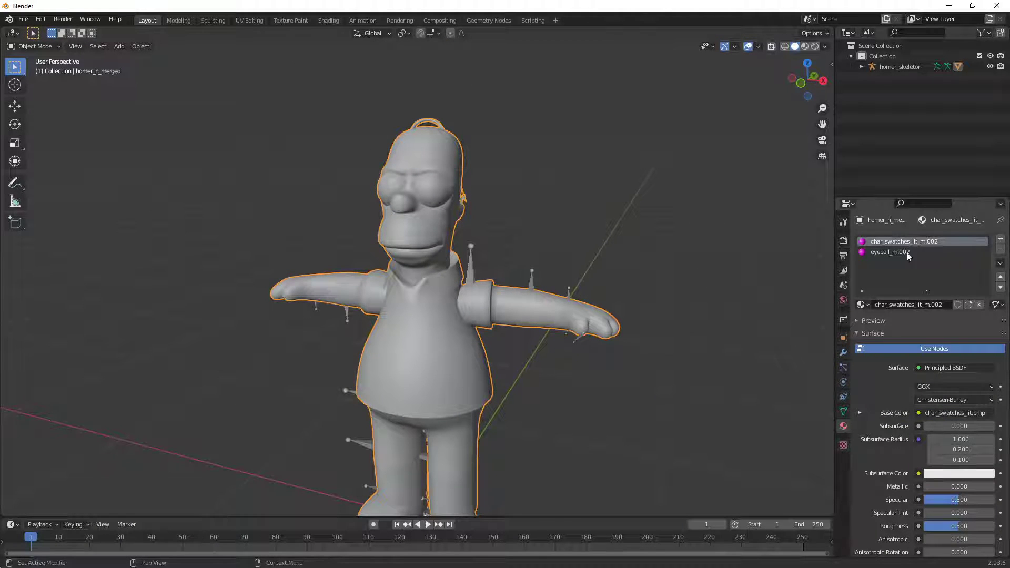
pyautogui.click(935, 409)
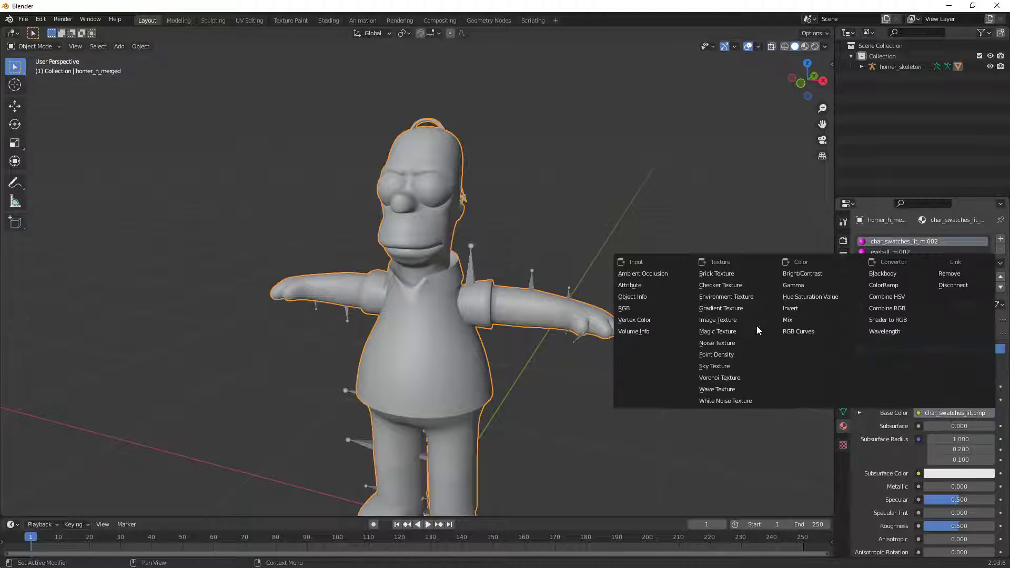
pyautogui.click(734, 321)
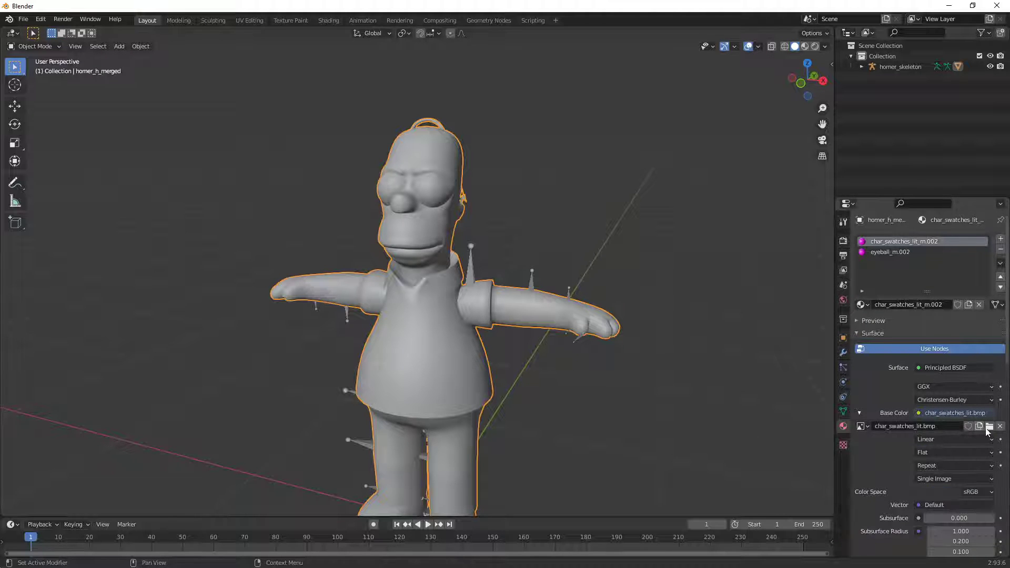
pyautogui.click(989, 426)
pyautogui.click(257, 237)
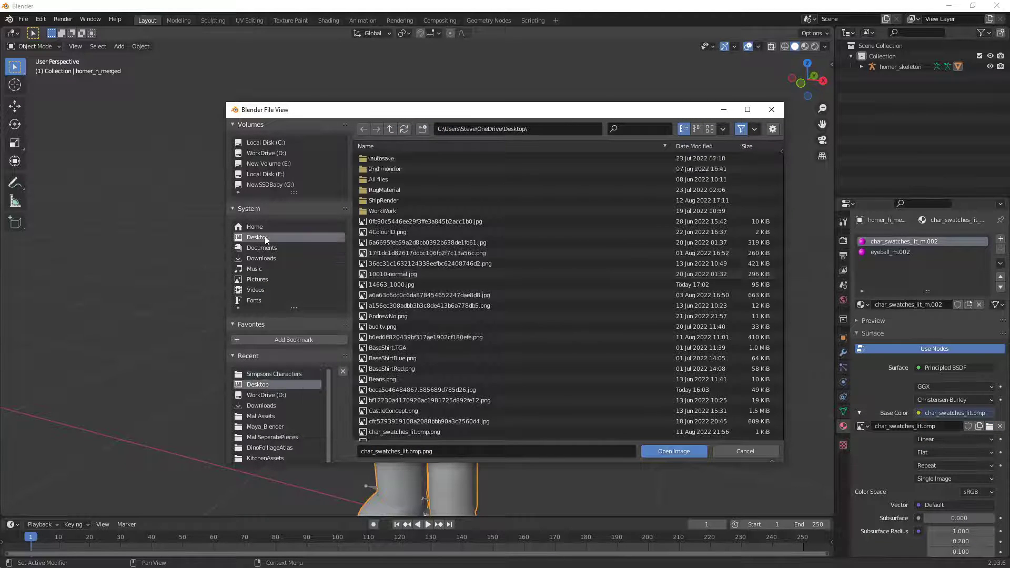
pyautogui.doubleClick(400, 368)
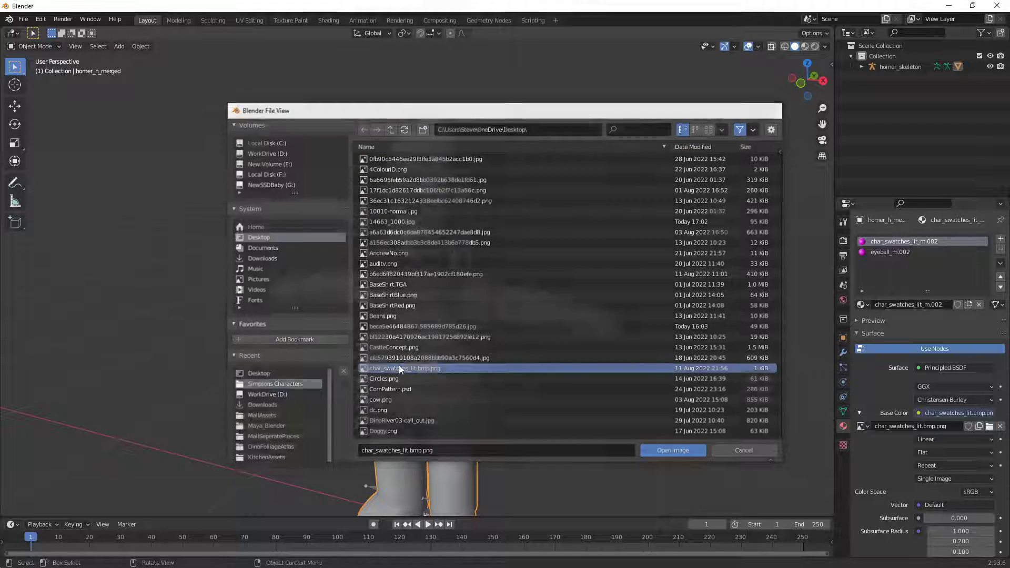
# Step: Show the viewport in Material Preview shading and view the textured character from the front
pyautogui.click(804, 49)
pyautogui.scroll(4, 487, 244)
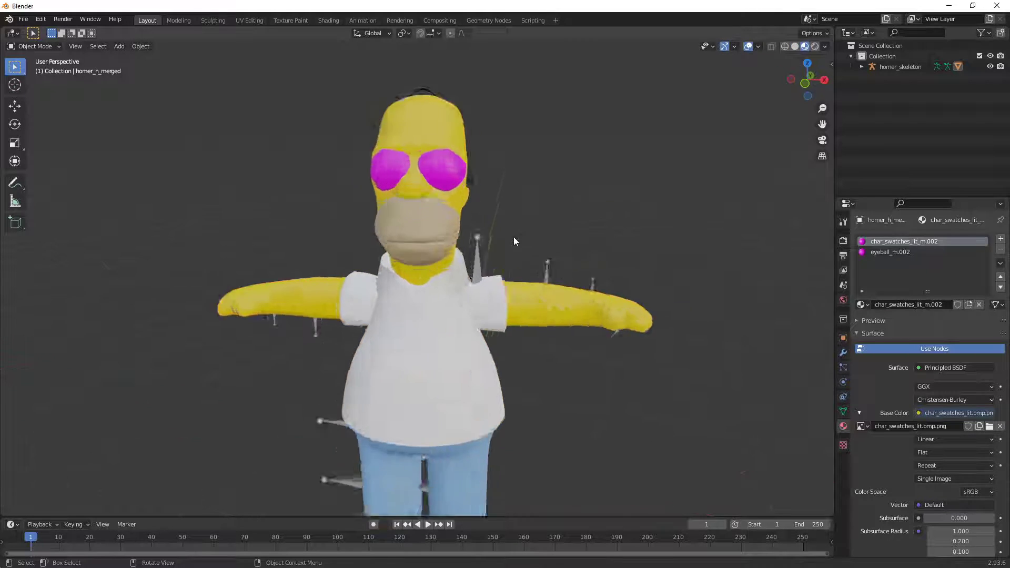
pyautogui.moveTo(513, 237); pyautogui.dragTo(449, 160, button='middle')
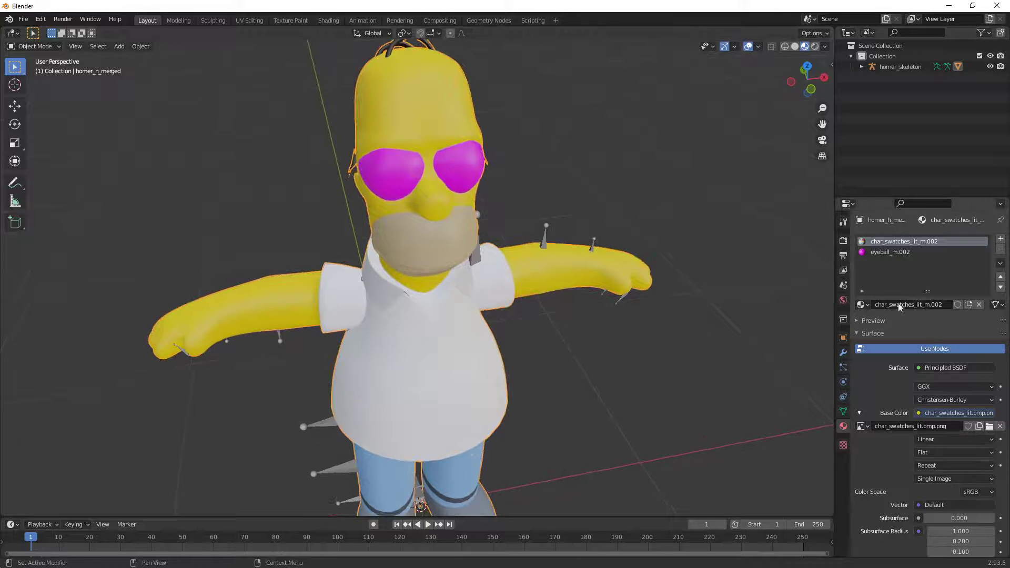
# Step: Load eyeball.bmp.0.png from the Desktop as the base color image of the eyeball_m.002 material
pyautogui.click(890, 252)
pyautogui.scroll(-4, 955, 438)
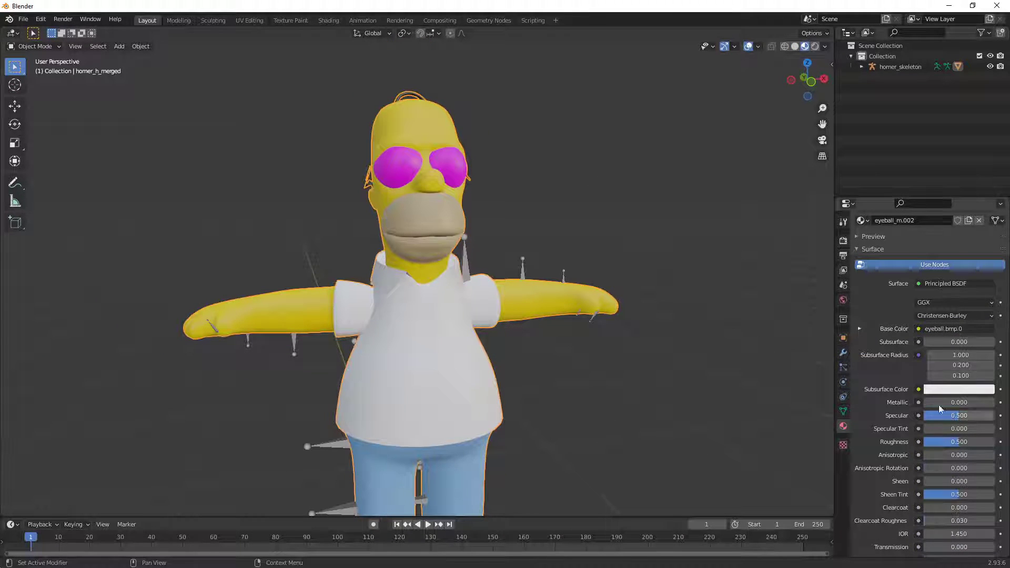
pyautogui.click(919, 328)
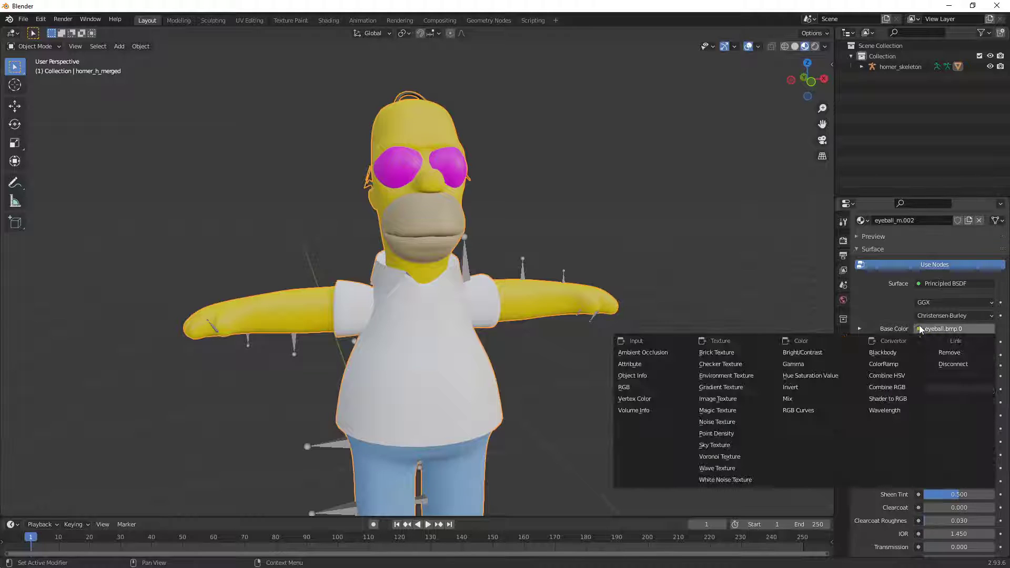
pyautogui.click(739, 399)
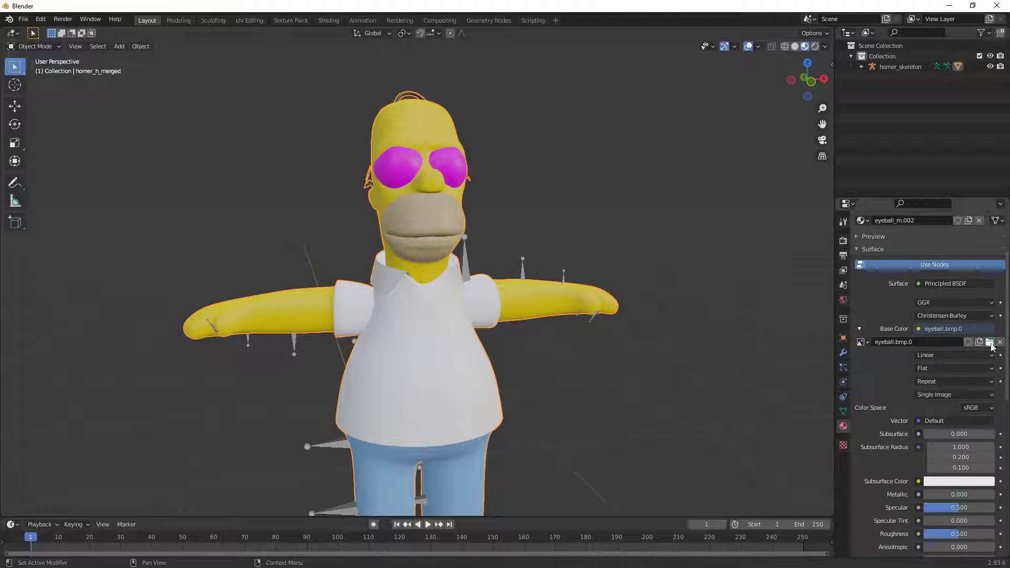
pyautogui.click(990, 342)
pyautogui.click(258, 238)
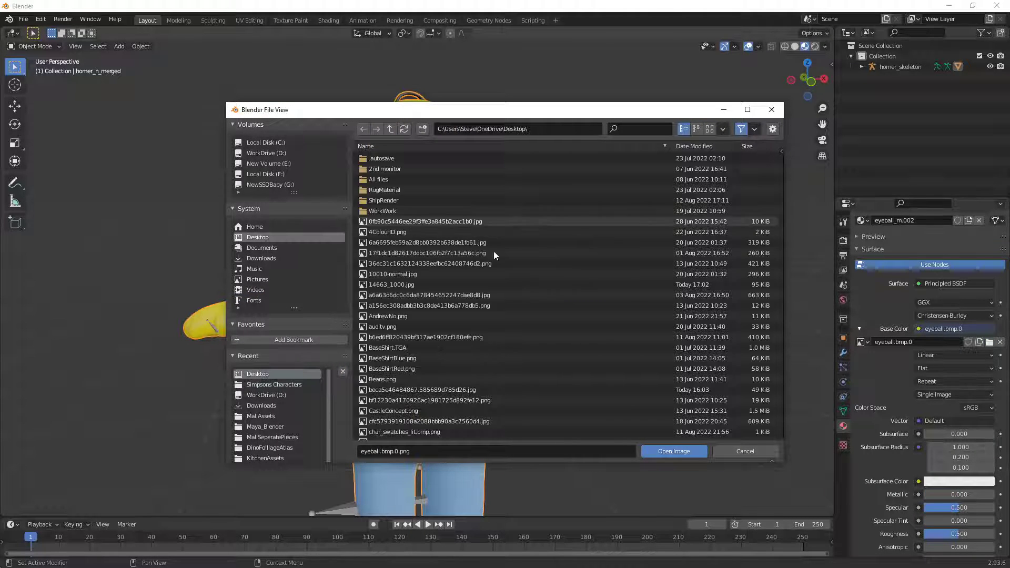
pyautogui.doubleClick(398, 399)
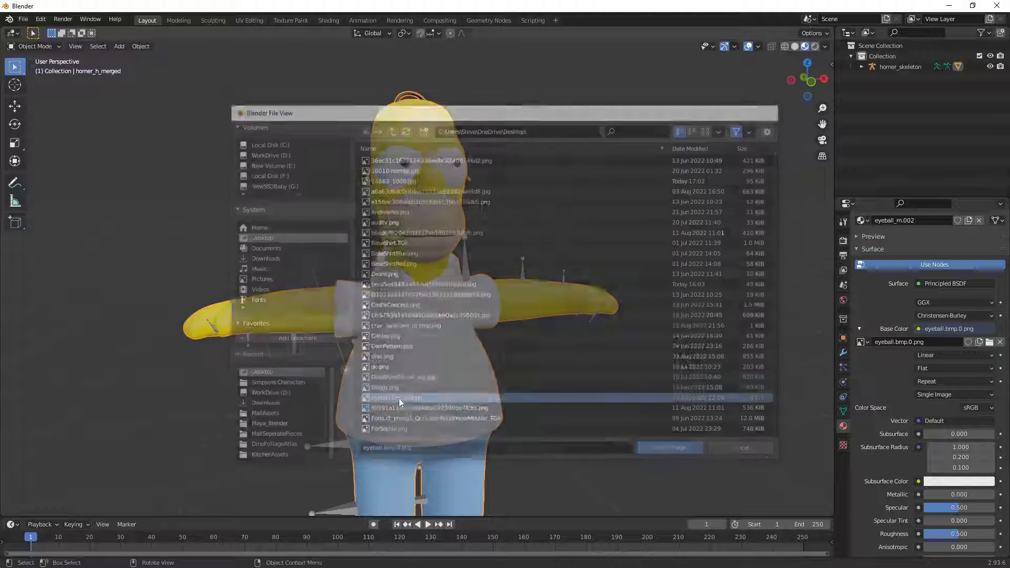
# Step: Examine the textured character from the front and the hair around the back of the head
pyautogui.moveTo(674, 313); pyautogui.dragTo(640, 322, button='middle')
pyautogui.scroll(1, 659, 247)
pyautogui.click(659, 247)
pyautogui.scroll(-5, 621, 277)
pyautogui.scroll(1, 578, 326)
pyautogui.keyDown('shift'); pyautogui.moveTo(537, 371); pyautogui.dragTo(515, 252, button='middle'); pyautogui.keyUp('shift')
pyautogui.keyDown('shift'); pyautogui.moveTo(515, 236); pyautogui.dragTo(380, 368, button='middle'); pyautogui.keyUp('shift')
pyautogui.scroll(4, 542, 363)
pyautogui.scroll(-3, 390, 363)
pyautogui.keyDown('shift'); pyautogui.moveTo(405, 363); pyautogui.dragTo(408, 321, button='middle'); pyautogui.keyUp('shift')
# Step: Select all linked geometry of the zigzag hair strip around the back of the head
pyautogui.press('Tab')
pyautogui.scroll(5, 388, 250)
pyautogui.keyDown('shift'); pyautogui.moveTo(387, 248); pyautogui.dragTo(389, 289, button='middle'); pyautogui.keyUp('shift')
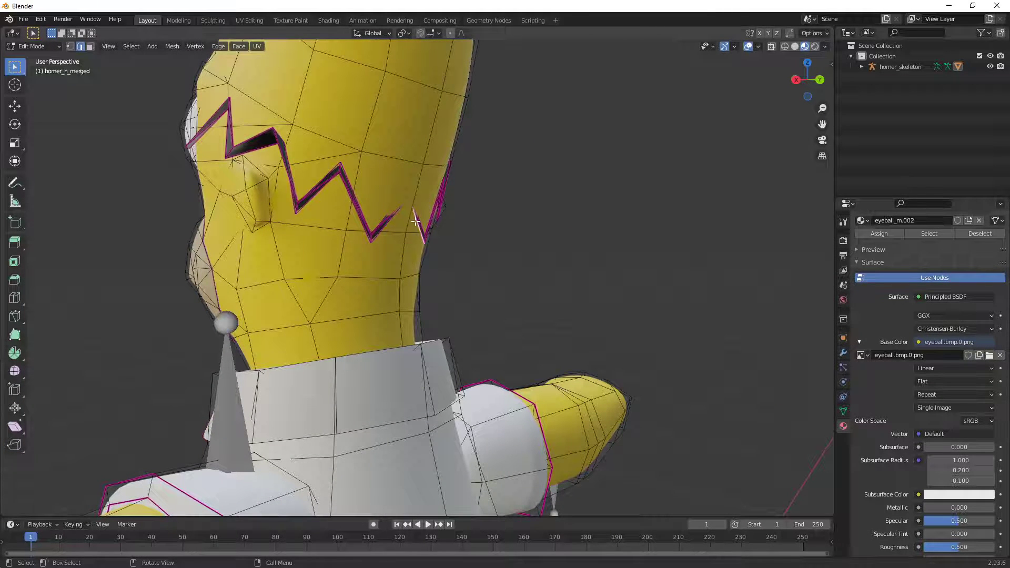
pyautogui.press('l')
pyautogui.moveTo(410, 222); pyautogui.dragTo(637, 235, button='middle')
pyautogui.press('g')
pyautogui.press('y')
pyautogui.press('x')
pyautogui.rightClick(507, 229)
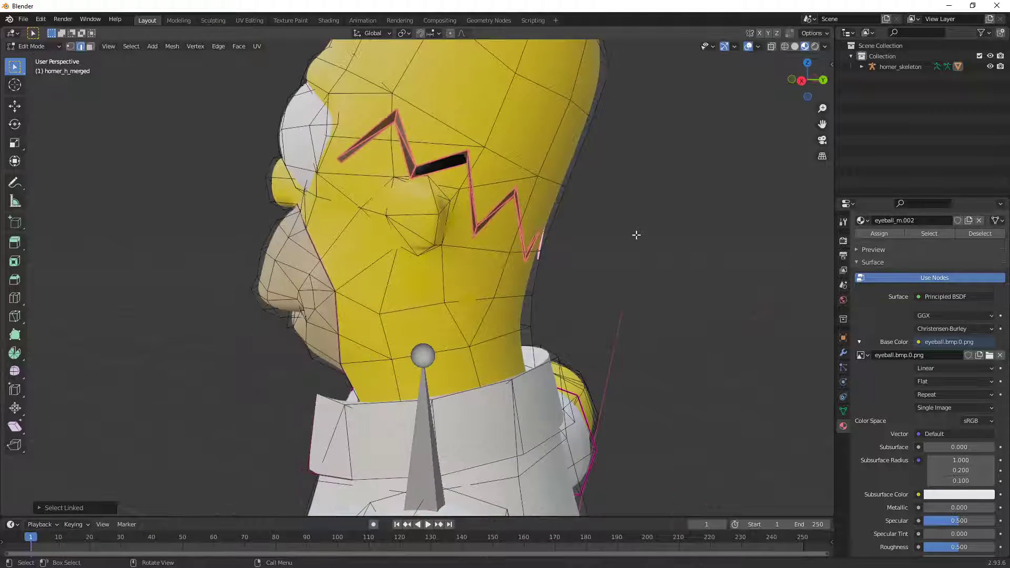
# Step: Move the selected zigzag hair strip slightly along the Y axis
pyautogui.press('g')
pyautogui.press('y')
pyautogui.click(643, 234)
pyautogui.press('Tab')
pyautogui.scroll(-5, 641, 268)
pyautogui.moveTo(640, 277); pyautogui.dragTo(352, 295, button='middle')
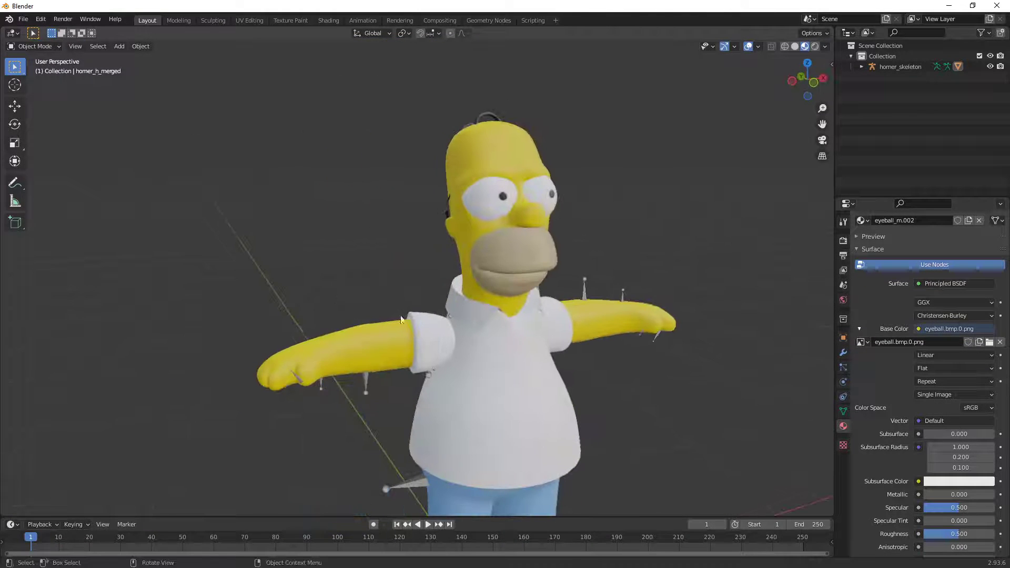
# Step: Try pulling an edge near the top of the head away from the mesh and undo the move
pyautogui.click(372, 384)
pyautogui.scroll(2, 371, 382)
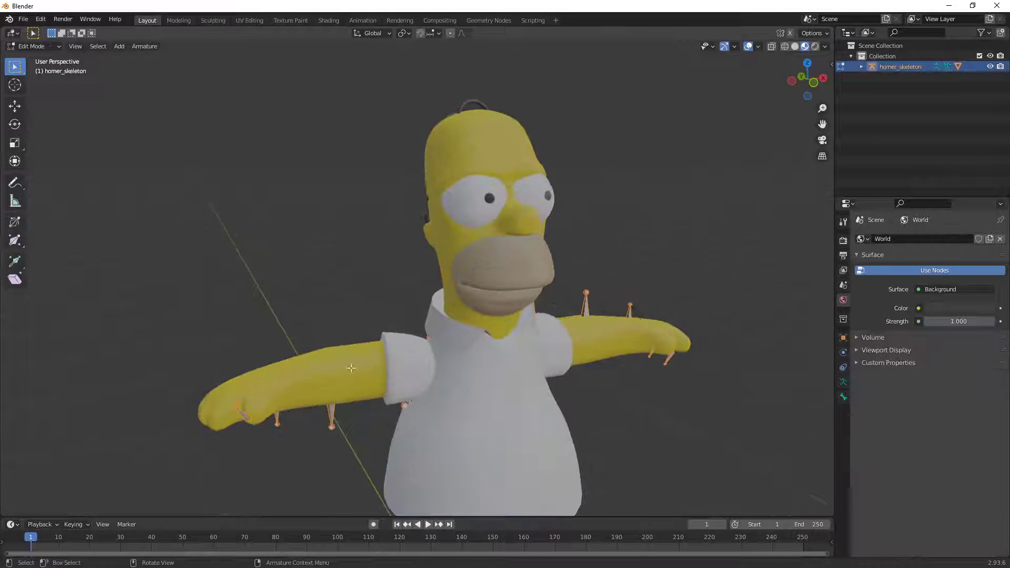
pyautogui.click(534, 211)
pyautogui.press('Tab')
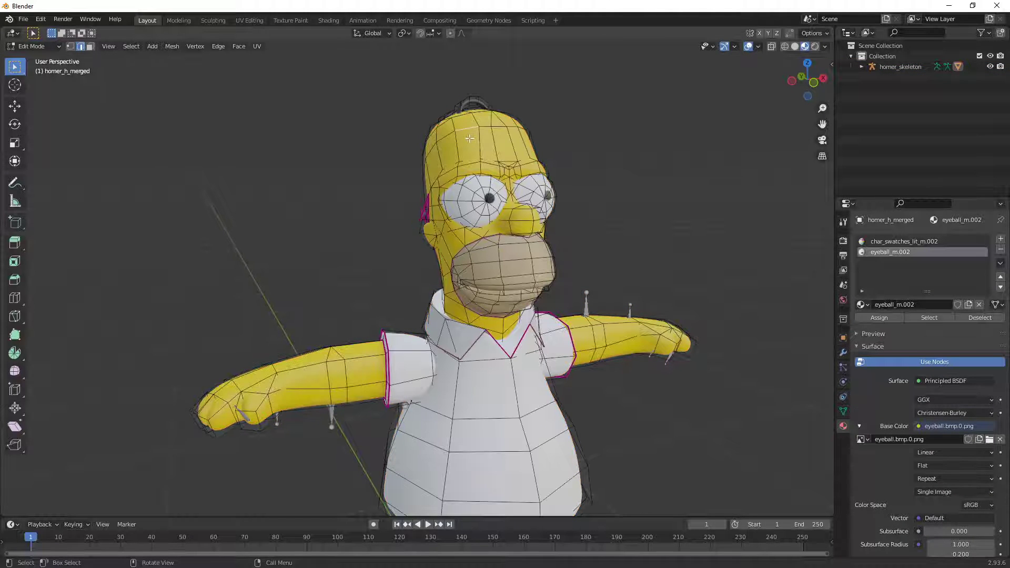
pyautogui.press('g')
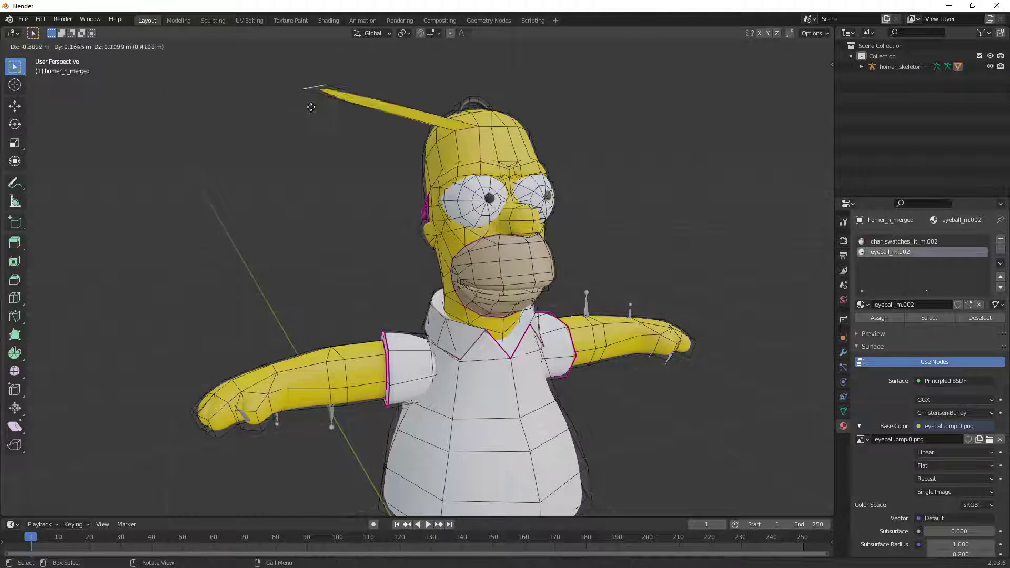
pyautogui.click(310, 104)
pyautogui.hotkey('ctrl', 'z')
pyautogui.press('Tab')
# Step: Select the character's skeleton and switch it to Pose Mode
pyautogui.click(284, 388)
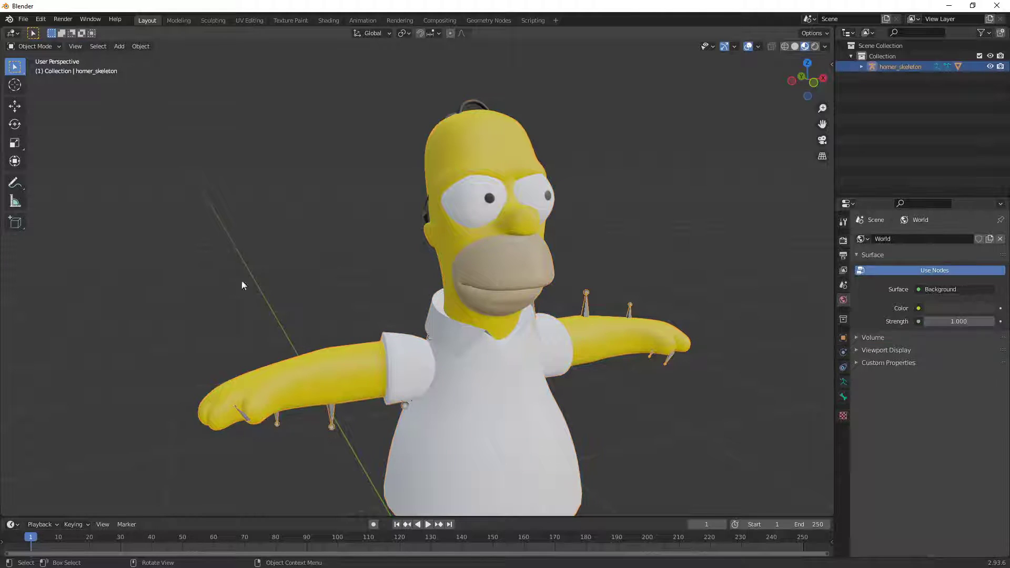
pyautogui.click(36, 81)
pyautogui.keyDown('shift'); pyautogui.moveTo(594, 310); pyautogui.dragTo(392, 361, button='middle'); pyautogui.keyUp('shift')
# Step: Test the rig by rotating one of the upper-body bones
pyautogui.click(506, 253)
pyautogui.scroll(2, 554, 274)
pyautogui.press('r')
pyautogui.click(517, 273)
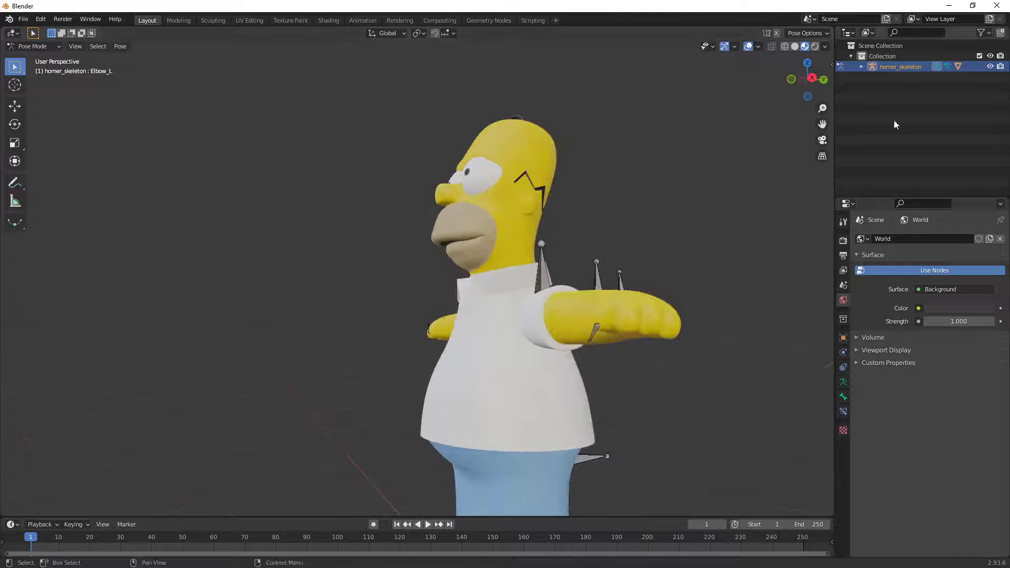
# Step: Enable In Front in the skeleton's viewport display so the bones are drawn over the mesh
pyautogui.click(844, 383)
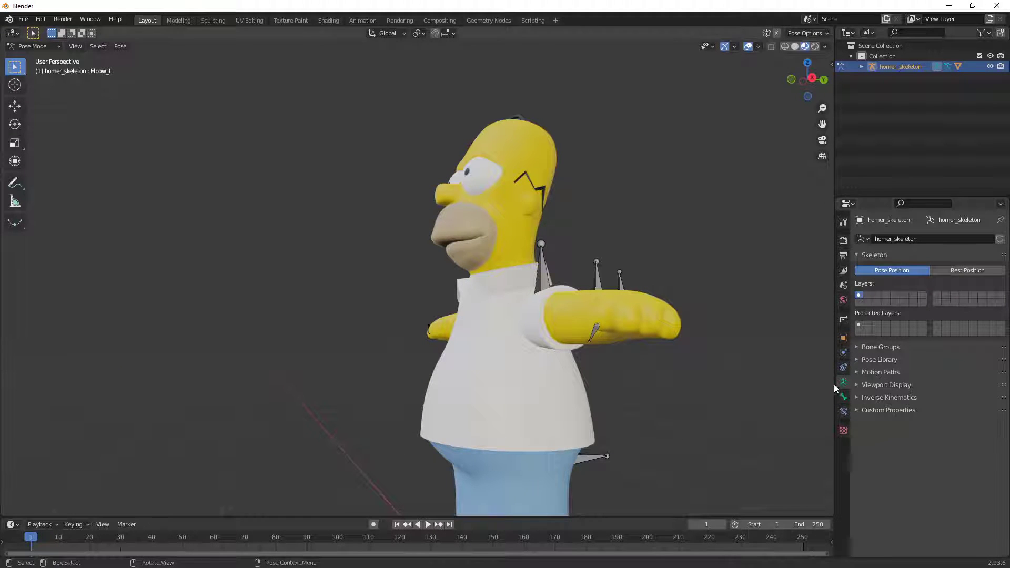
pyautogui.click(881, 386)
pyautogui.click(917, 448)
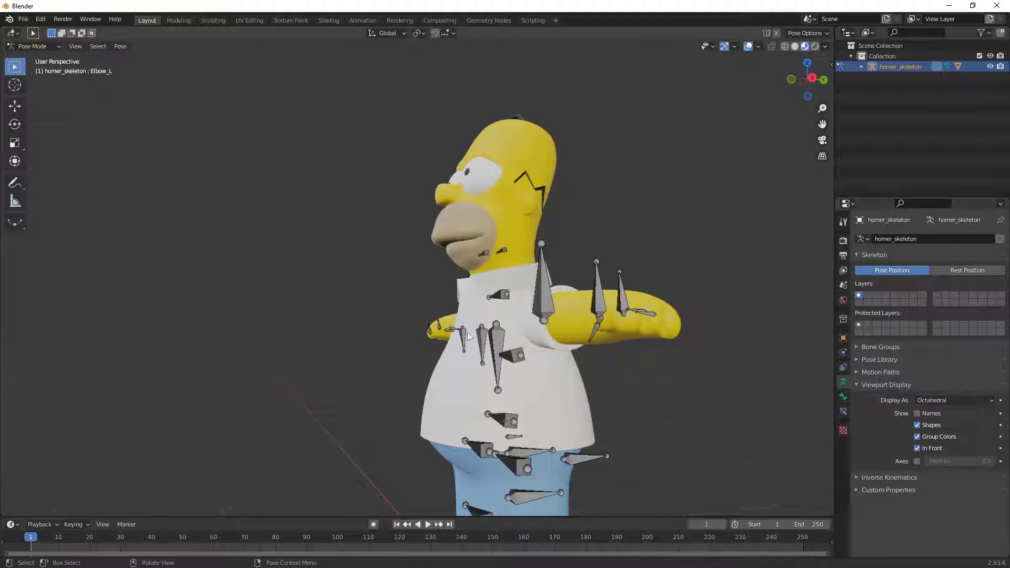
# Step: Pose the shoulders and rotate the Spine_2 bone to bend the upper body forward
pyautogui.click(497, 336)
pyautogui.moveTo(669, 260); pyautogui.dragTo(652, 259, button='middle')
pyautogui.press('r')
pyautogui.rightClick(575, 407)
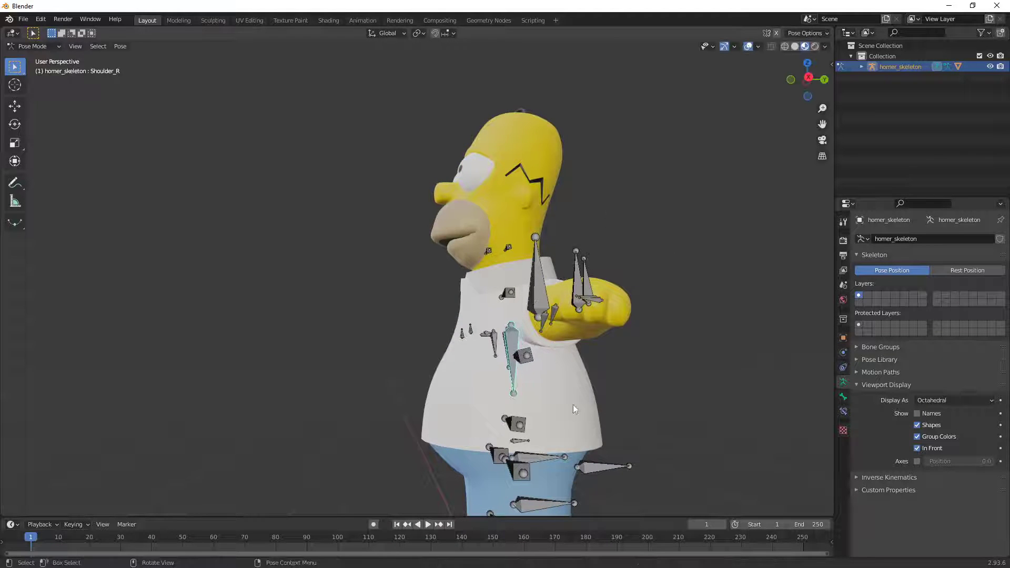
pyautogui.moveTo(560, 295); pyautogui.dragTo(538, 352, button='middle')
pyautogui.press('r')
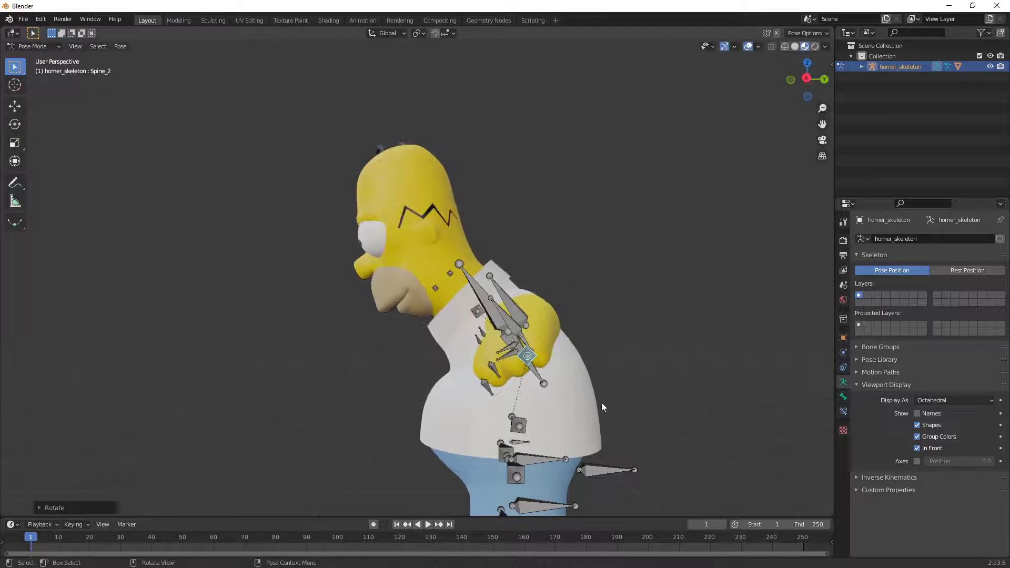
pyautogui.rightClick(547, 319)
# Step: Rotate the Spine_1 bone to test how the lower torso deforms
pyautogui.click(516, 321)
pyautogui.press('r')
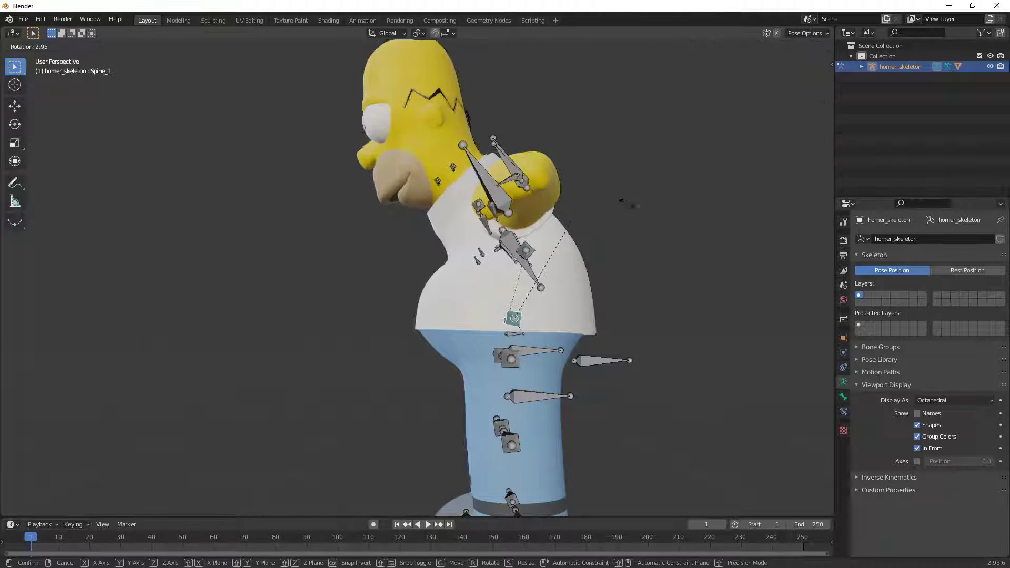
pyautogui.click(641, 302)
pyautogui.click(642, 301)
pyautogui.scroll(-4, 642, 301)
pyautogui.moveTo(641, 302); pyautogui.dragTo(535, 273, button='middle')
# Step: Undo the test bone rotations to restore the original arms-out pose
pyautogui.hotkey('ctrl', 'z')
pyautogui.hotkey('ctrl', 'z')
pyautogui.hotkey('ctrl', 'z')
pyautogui.hotkey('ctrl', 'z')
pyautogui.hotkey('ctrl', 'z')
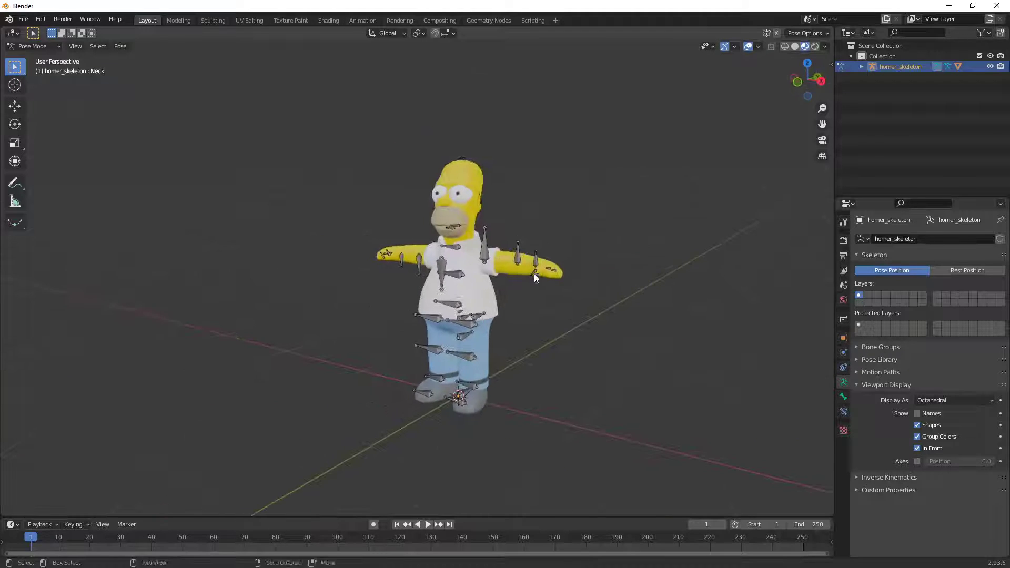
# Step: Return the skeleton from Pose Mode to Object Mode
pyautogui.scroll(5, 535, 273)
pyautogui.keyDown('shift'); pyautogui.moveTo(564, 354); pyautogui.dragTo(458, 269, button='middle'); pyautogui.keyUp('shift')
pyautogui.moveTo(459, 284); pyautogui.dragTo(499, 273, button='middle')
pyautogui.scroll(3, 499, 272)
pyautogui.keyDown('shift'); pyautogui.moveTo(442, 326); pyautogui.dragTo(445, 261, button='middle'); pyautogui.keyUp('shift')
pyautogui.press('Tab')
pyautogui.press('Tab')
pyautogui.click(53, 46)
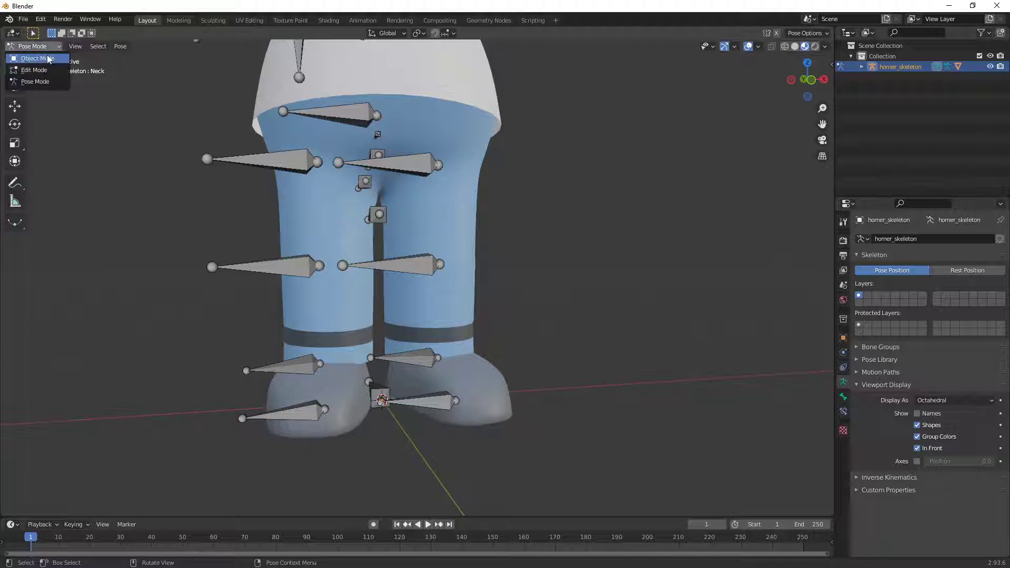
pyautogui.click(50, 59)
# Step: In the character mesh, select the two edge loops of the dark band around one trouser leg above the shoe
pyautogui.click(462, 292)
pyautogui.press('Tab')
pyautogui.keyDown('shift'); pyautogui.moveTo(480, 290); pyautogui.dragTo(494, 242, button='middle'); pyautogui.keyUp('shift')
pyautogui.scroll(3, 486, 274)
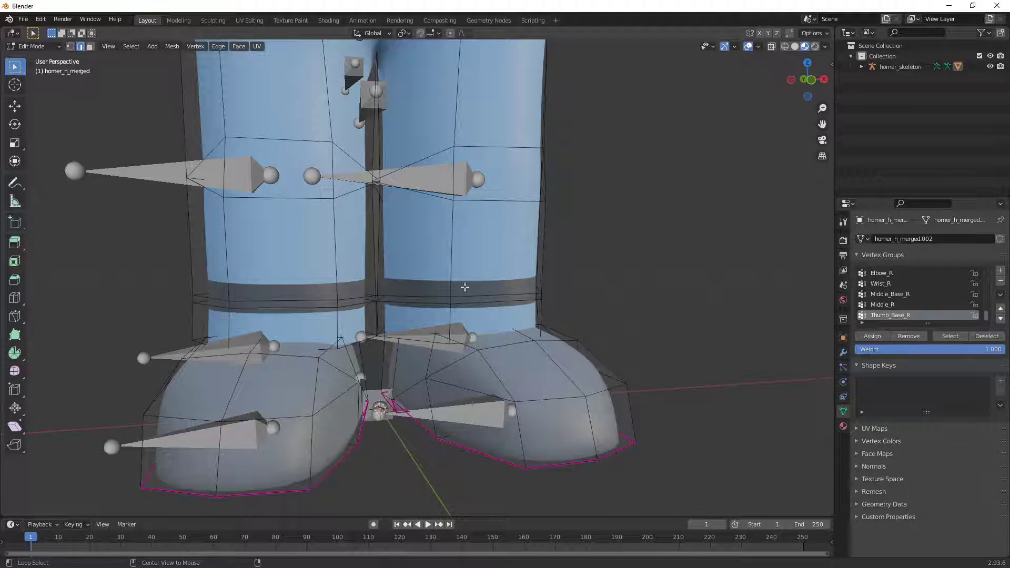
pyautogui.keyDown('alt'); pyautogui.click(468, 298); pyautogui.keyUp('alt')
pyautogui.moveTo(468, 298); pyautogui.dragTo(545, 301, button='middle')
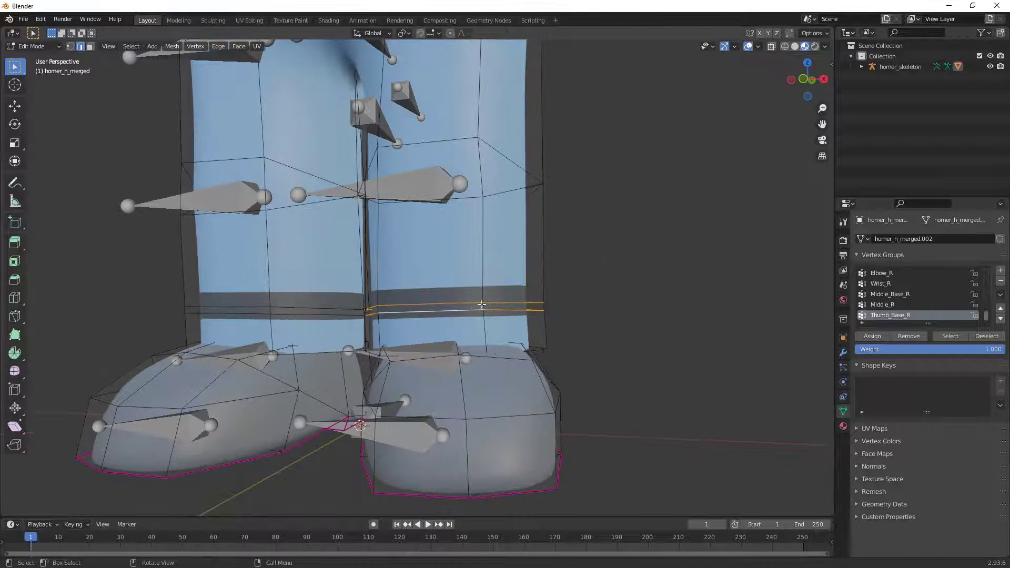
# Step: Apply the Subdivision modifier to the character mesh and reopen the mesh for editing
pyautogui.press('Tab')
pyautogui.click(843, 352)
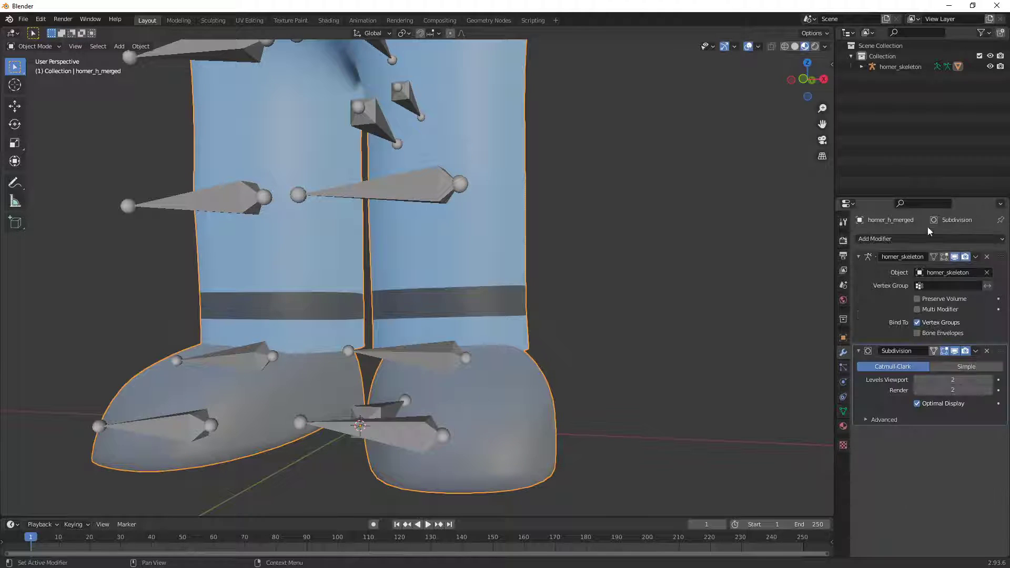
pyautogui.click(977, 351)
pyautogui.click(970, 362)
pyautogui.scroll(2, 495, 299)
pyautogui.press('Tab')
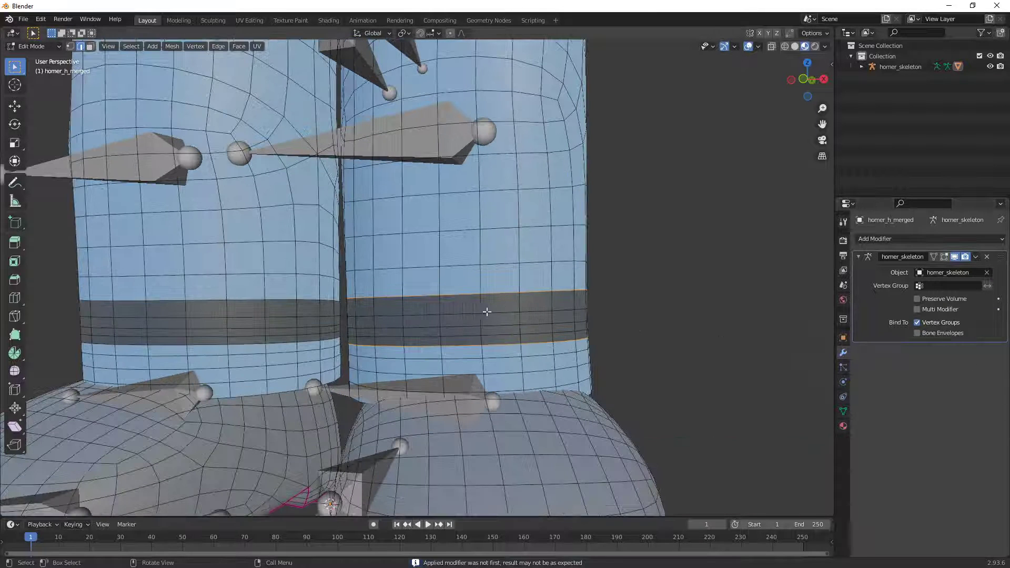
# Step: In face selection mode, select the upper and lower face loops of the dark bands on both trouser legs
pyautogui.click(90, 46)
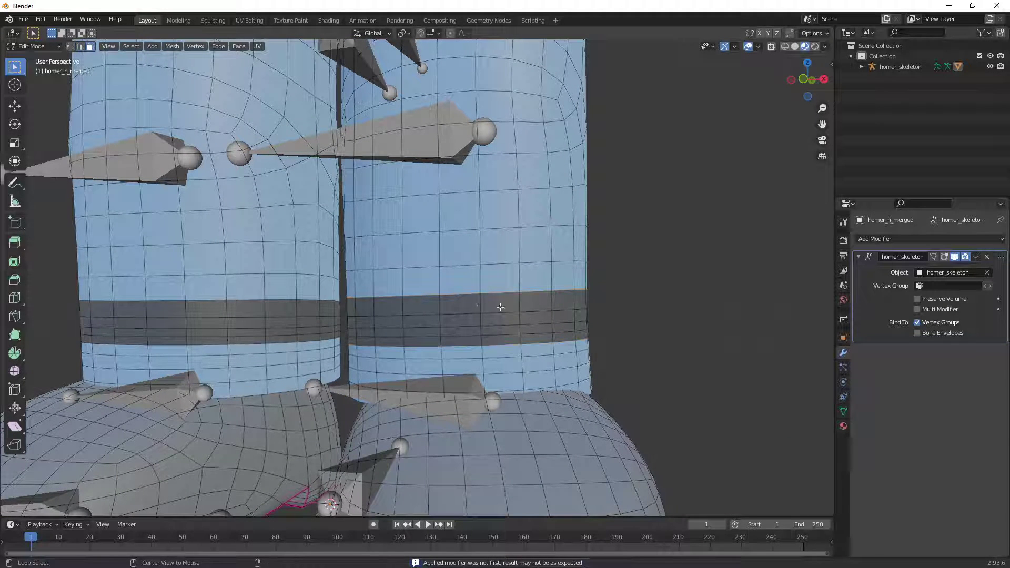
pyautogui.keyDown('alt'); pyautogui.click(481, 315); pyautogui.keyUp('alt')
pyautogui.keyDown('alt'); pyautogui.keyDown('shift'); pyautogui.click(484, 342); pyautogui.keyUp('shift'); pyautogui.keyUp('alt')
pyautogui.keyDown('alt'); pyautogui.keyDown('shift'); pyautogui.click(295, 308); pyautogui.keyUp('shift'); pyautogui.keyUp('alt')
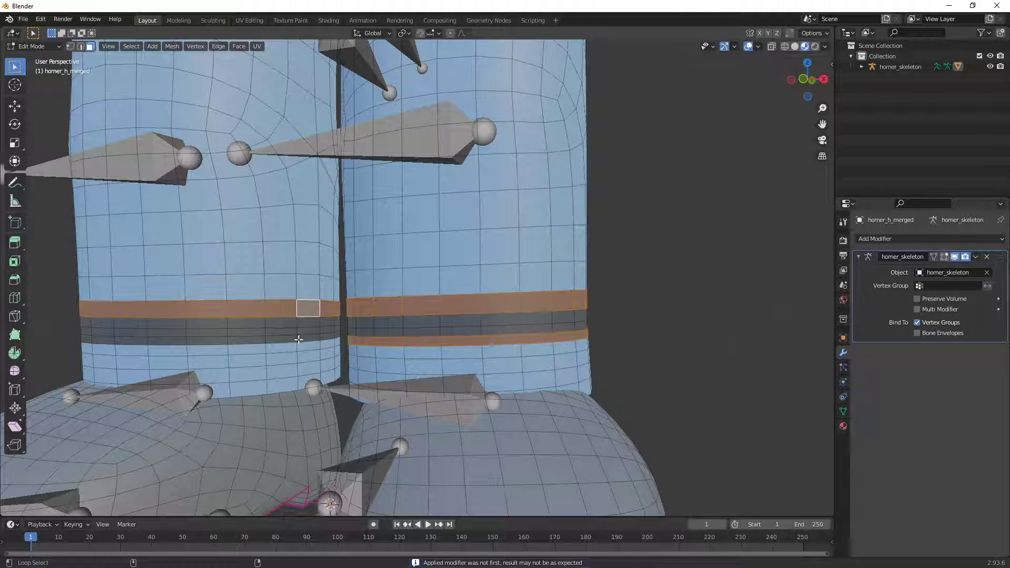
pyautogui.keyDown('alt'); pyautogui.keyDown('shift'); pyautogui.click(295, 338); pyautogui.keyUp('shift'); pyautogui.keyUp('alt')
pyautogui.scroll(-3, 295, 338)
# Step: Unwrap the selected band faces in UV editing and shrink their UVs to fit within one swatch of the colour palette
pyautogui.click(249, 20)
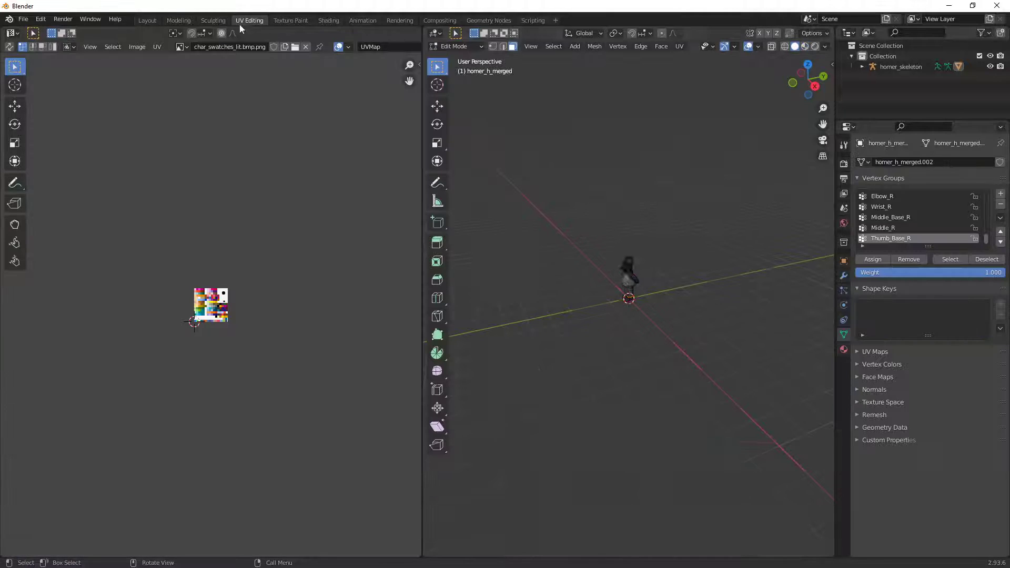
pyautogui.scroll(6, 212, 299)
pyautogui.press('u')
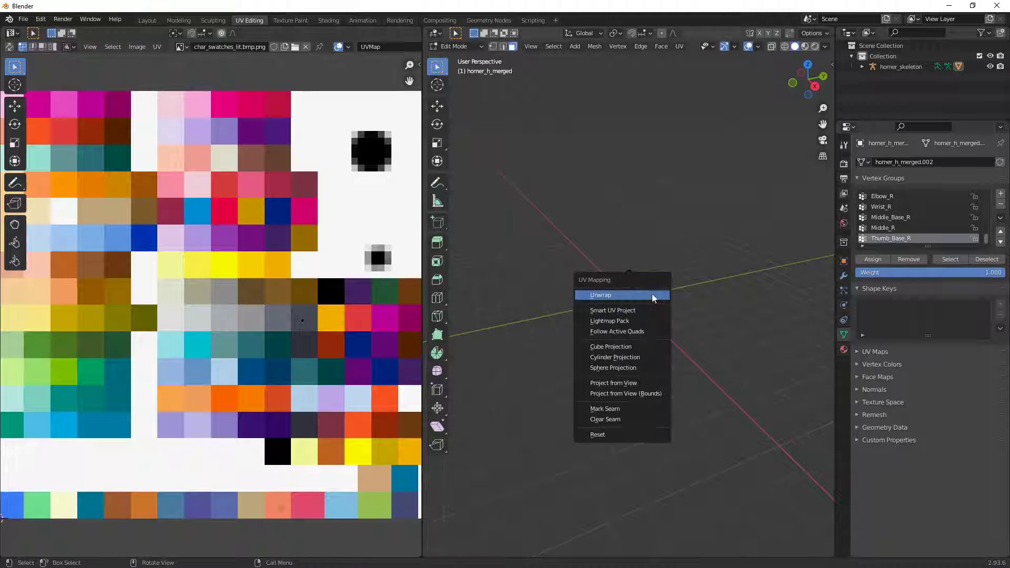
pyautogui.click(653, 295)
pyautogui.scroll(-3, 212, 313)
pyautogui.press('s')
pyautogui.click(212, 313)
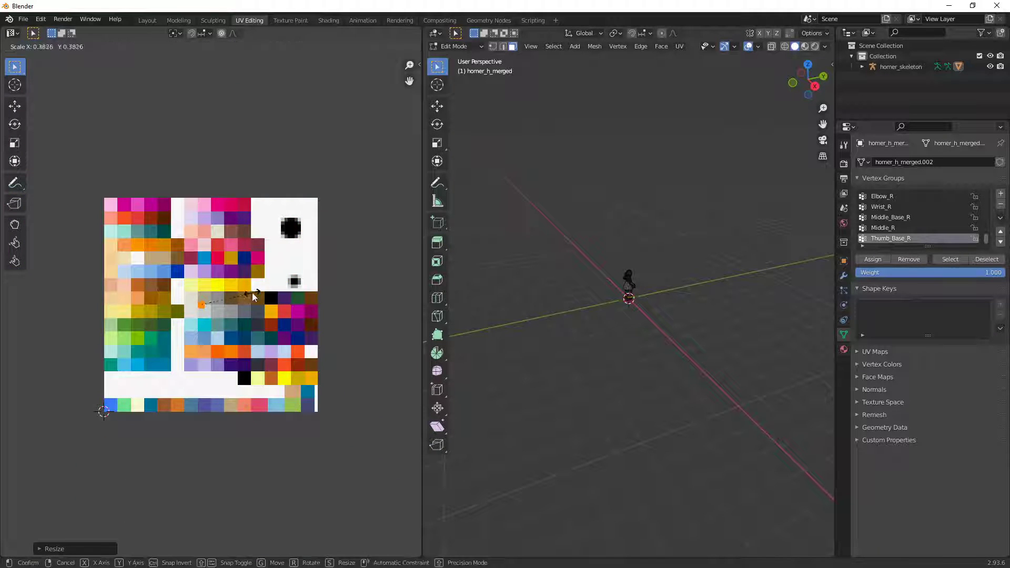
# Step: Show the model with Material Preview shading and move the band faces' UVs to the blue swatches matching the trousers
pyautogui.scroll(4, 247, 291)
pyautogui.scroll(10, 616, 266)
pyautogui.scroll(6, 615, 267)
pyautogui.moveTo(615, 267); pyautogui.dragTo(669, 263, button='middle')
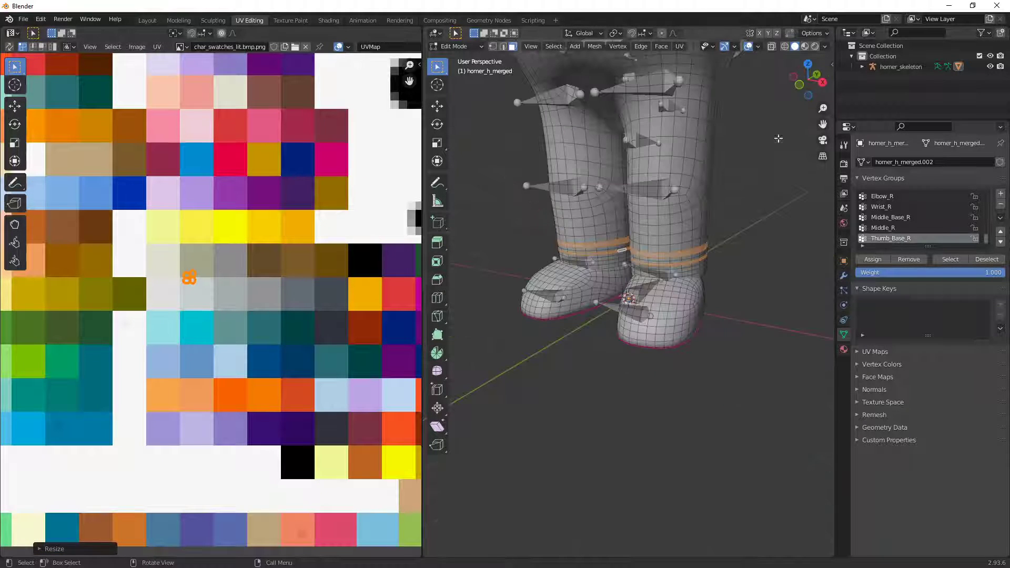
pyautogui.click(805, 47)
pyautogui.moveTo(164, 248); pyautogui.dragTo(235, 352, button='middle')
pyautogui.press('g')
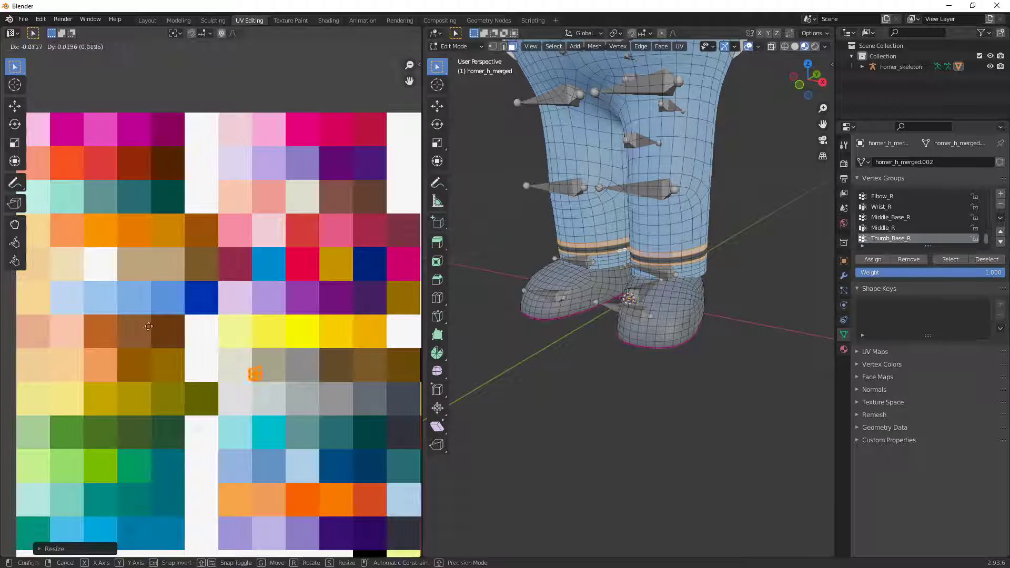
pyautogui.click(143, 318)
# Step: Check the trouser bands in Object Mode and readjust the UV position of the recoloured faces on the palette
pyautogui.press('Tab')
pyautogui.moveTo(601, 273); pyautogui.dragTo(601, 254, button='middle')
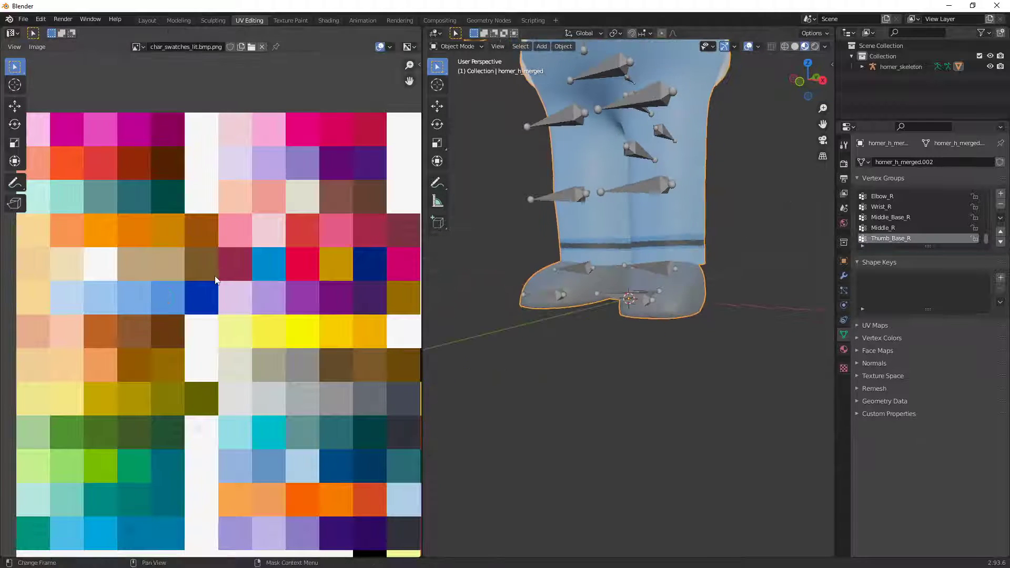
pyautogui.press('Tab')
pyautogui.press('g')
pyautogui.click(177, 276)
pyautogui.press('Tab')
# Step: Try selecting the face loop along the inner edge of the upper lip and the faces at both mouth corners
pyautogui.scroll(-2, 737, 260)
pyautogui.keyDown('shift'); pyautogui.moveTo(737, 260); pyautogui.dragTo(742, 296, button='middle'); pyautogui.keyUp('shift')
pyautogui.keyDown('shift'); pyautogui.moveTo(632, 137); pyautogui.dragTo(652, 252, button='middle'); pyautogui.keyUp('shift')
pyautogui.moveTo(653, 252); pyautogui.dragTo(616, 364, button='middle')
pyautogui.scroll(5, 616, 364)
pyautogui.keyDown('shift'); pyautogui.moveTo(575, 294); pyautogui.dragTo(669, 294, button='middle'); pyautogui.keyUp('shift')
pyautogui.moveTo(668, 295); pyautogui.dragTo(649, 236, button='middle')
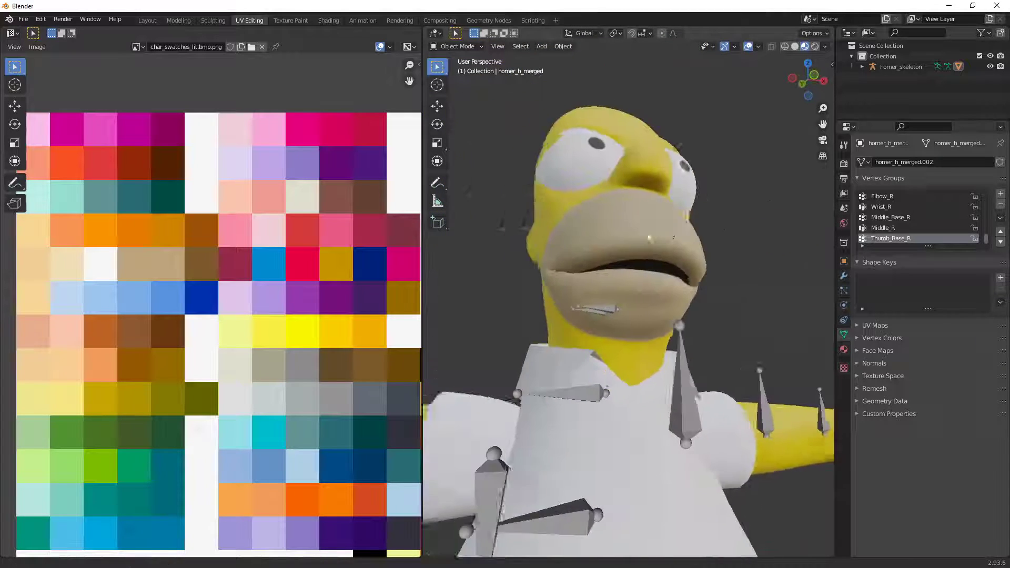
pyautogui.scroll(2, 649, 237)
pyautogui.press('Tab')
pyautogui.keyDown('alt'); pyautogui.click(605, 223); pyautogui.keyUp('alt')
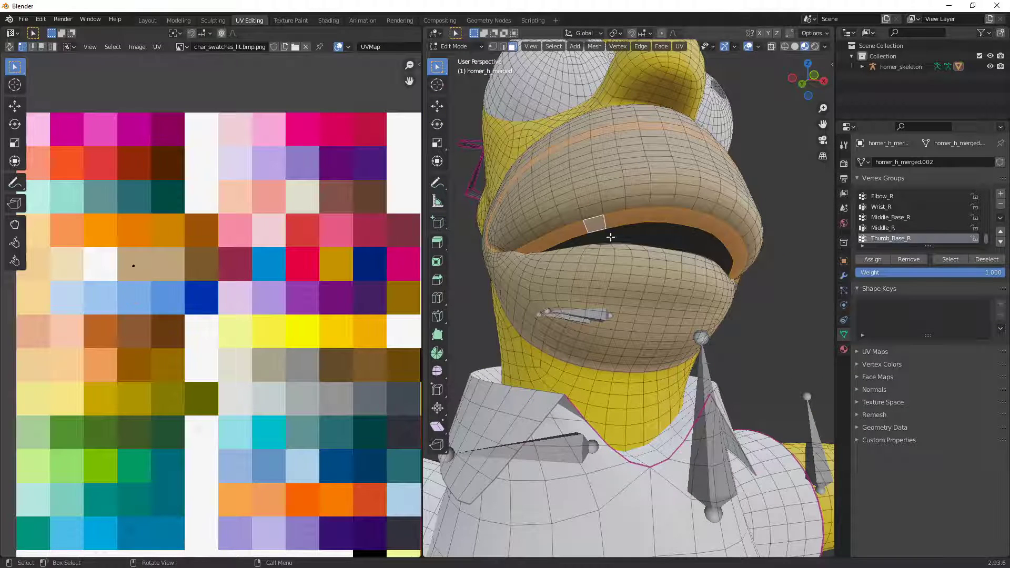
pyautogui.press('h')
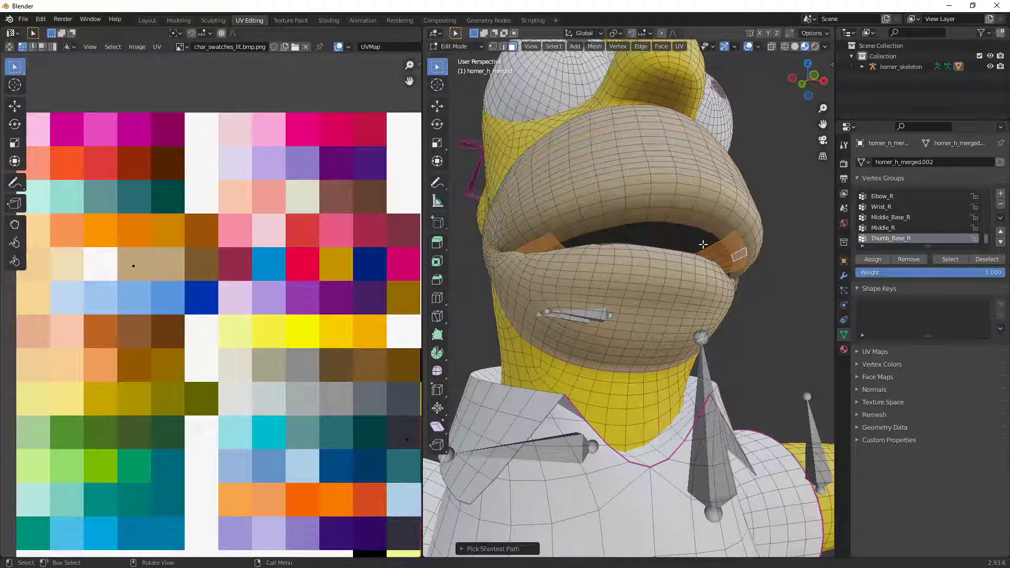
pyautogui.click(656, 212)
# Step: Return the character to Object Mode and examine the head from the front and the side
pyautogui.scroll(-5, 658, 213)
pyautogui.moveTo(658, 213); pyautogui.dragTo(645, 245, button='middle')
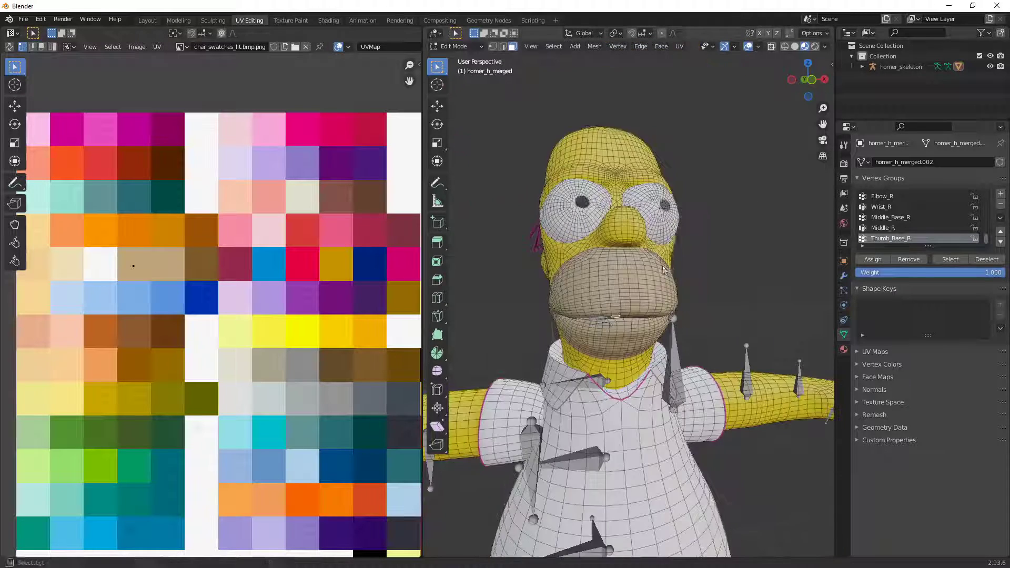
pyautogui.press('Tab')
pyautogui.scroll(-1, 717, 243)
pyautogui.moveTo(717, 243); pyautogui.dragTo(607, 222, button='middle')
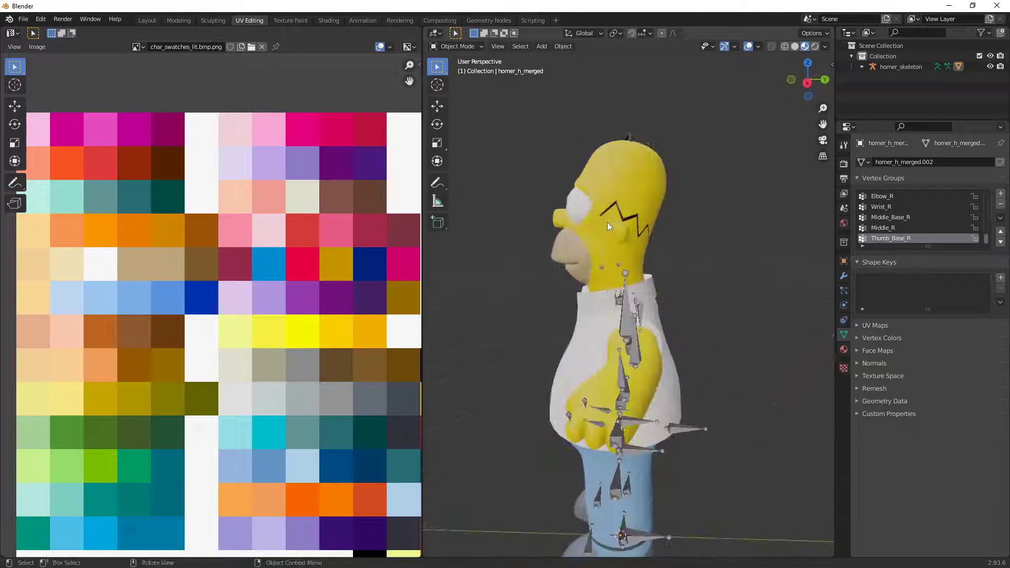